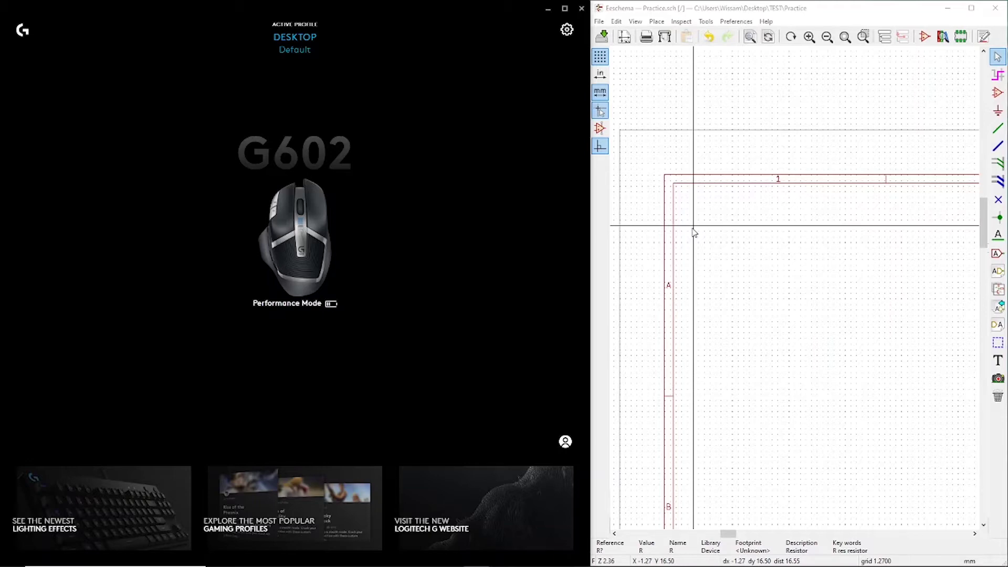
Step: Open the G602 side button's assignments and check the Shortcuts notes (Add Symbol = A, Rotate = R)
click(706, 21)
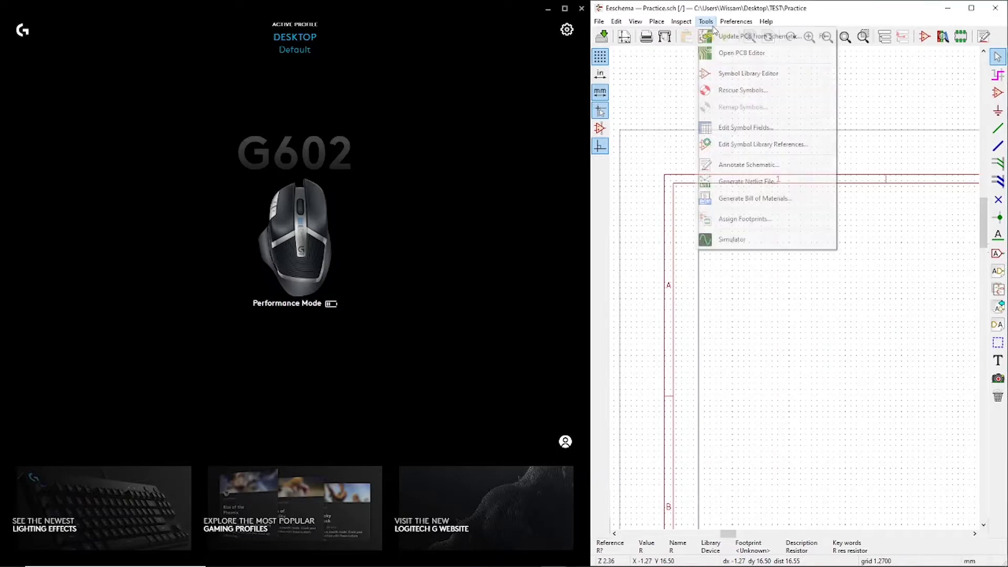
click(715, 22)
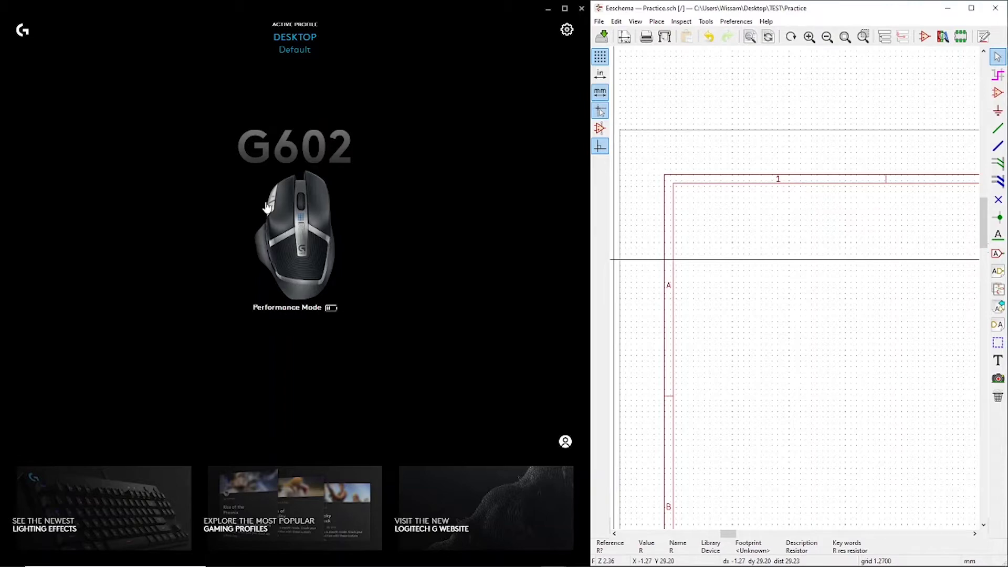
click(278, 209)
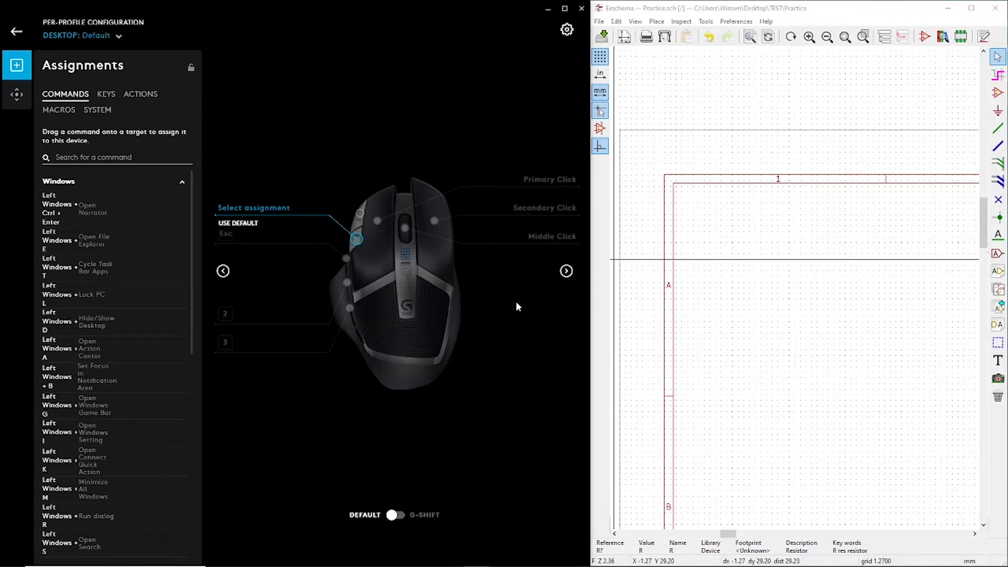
mouse_move(476, 563)
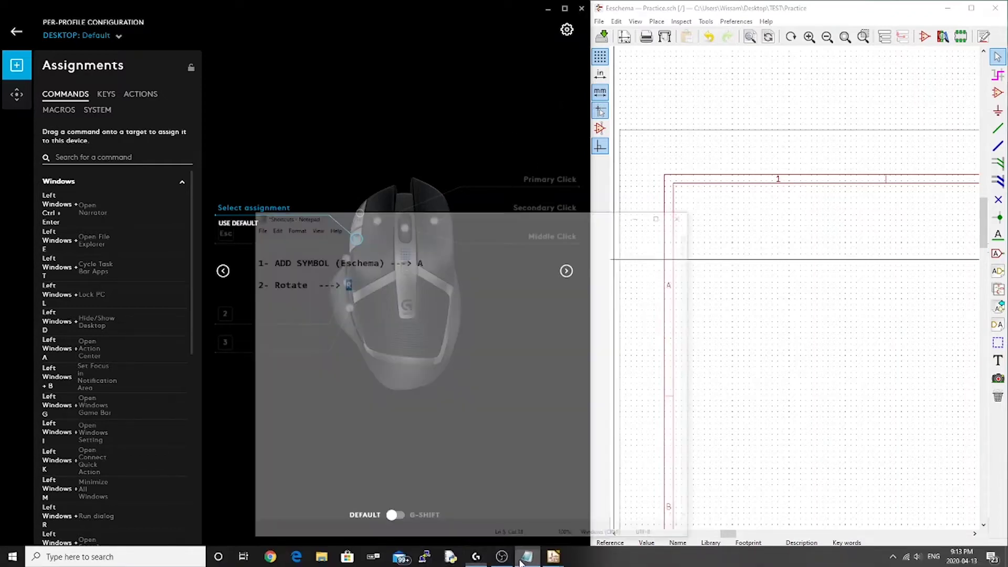
click(527, 557)
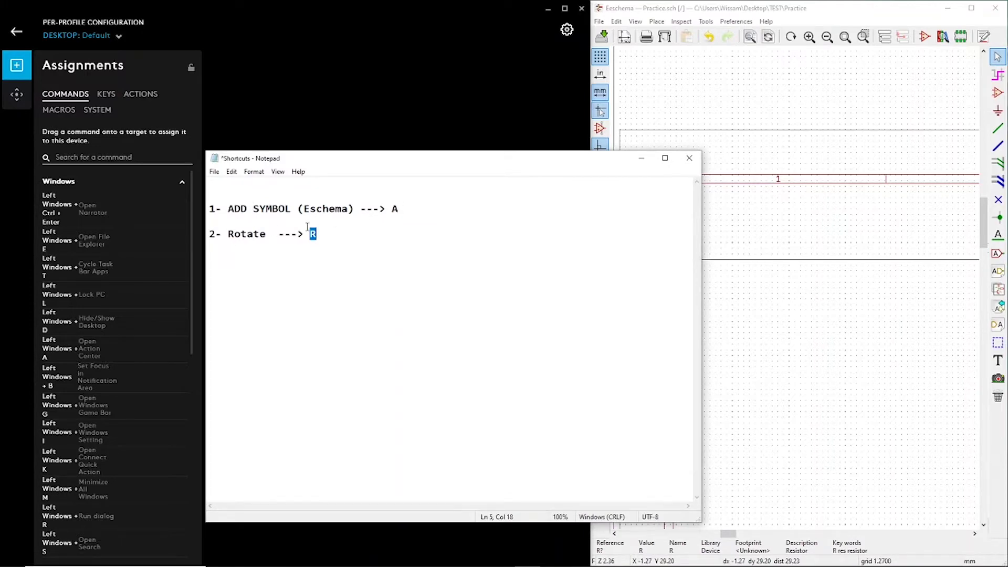
click(641, 158)
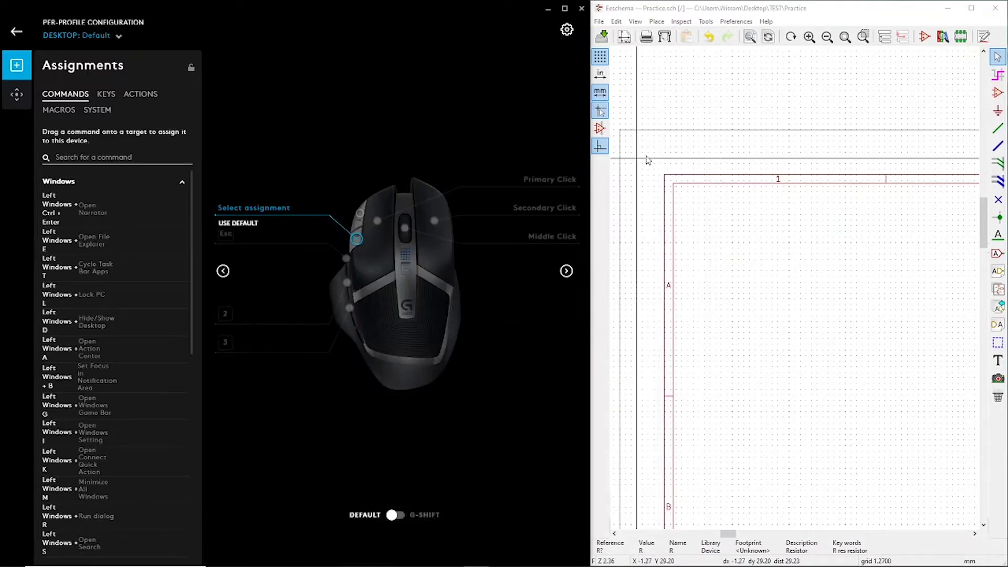
click(766, 22)
click(790, 69)
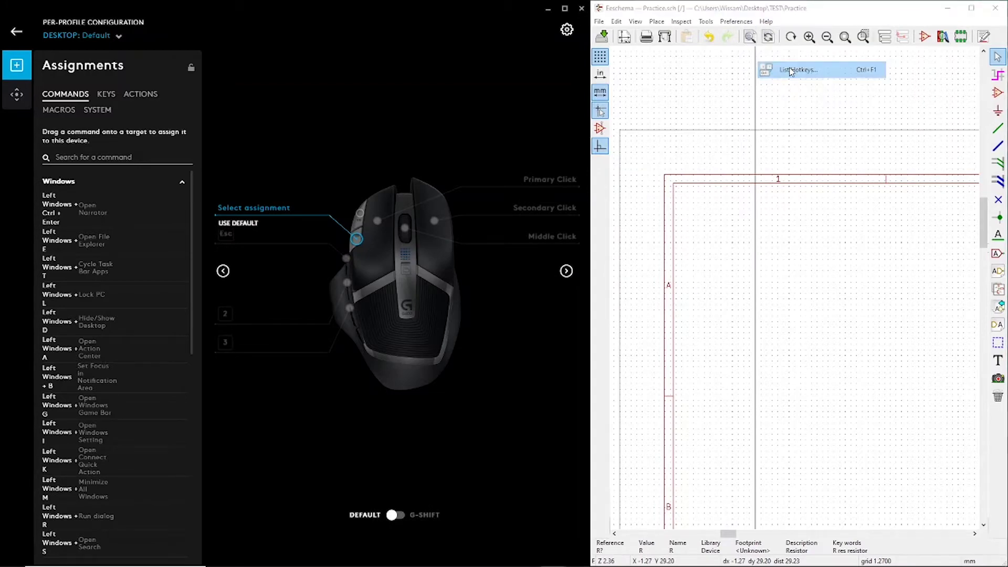
scroll(733, 243, down, 5)
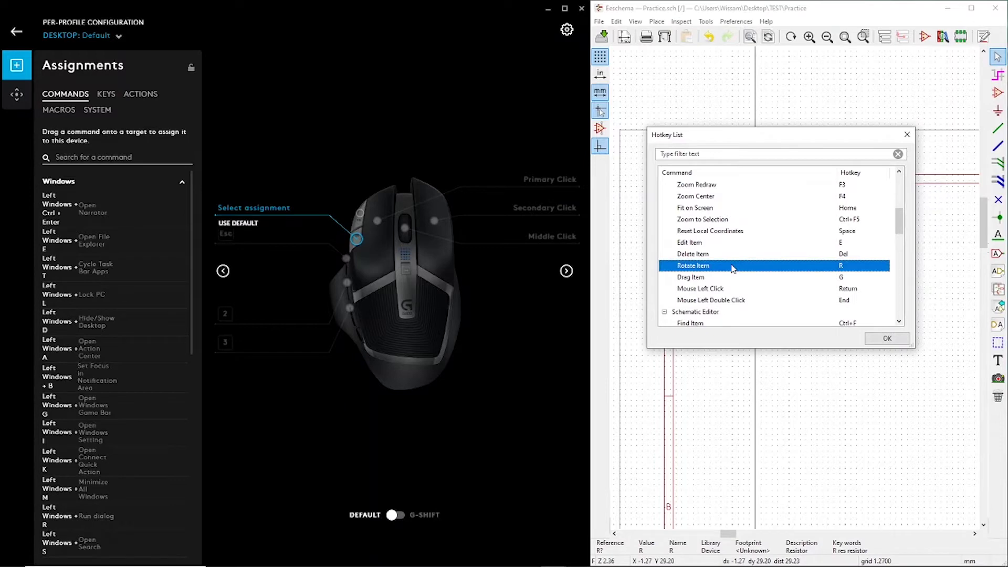
scroll(733, 268, down, 4)
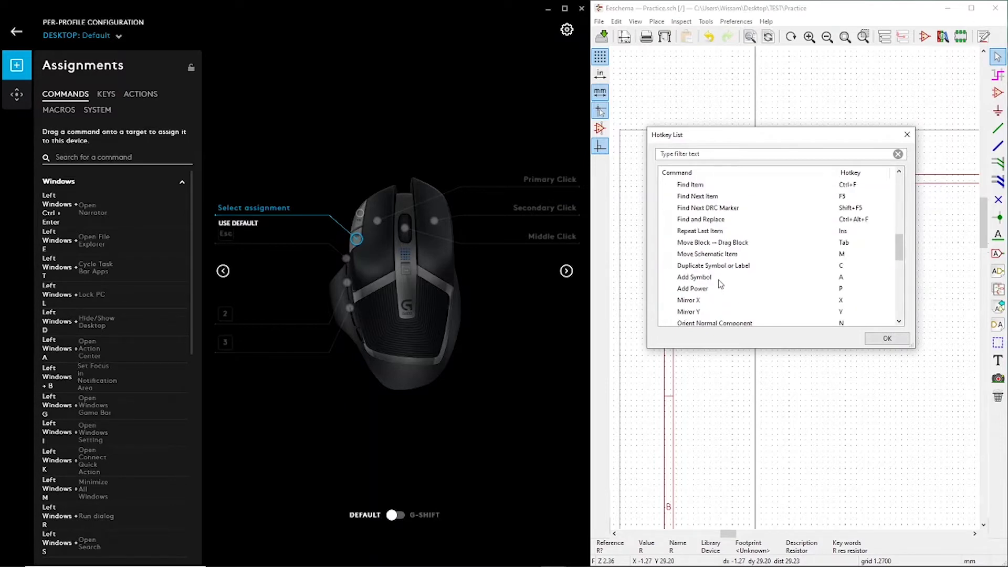
click(720, 281)
click(907, 135)
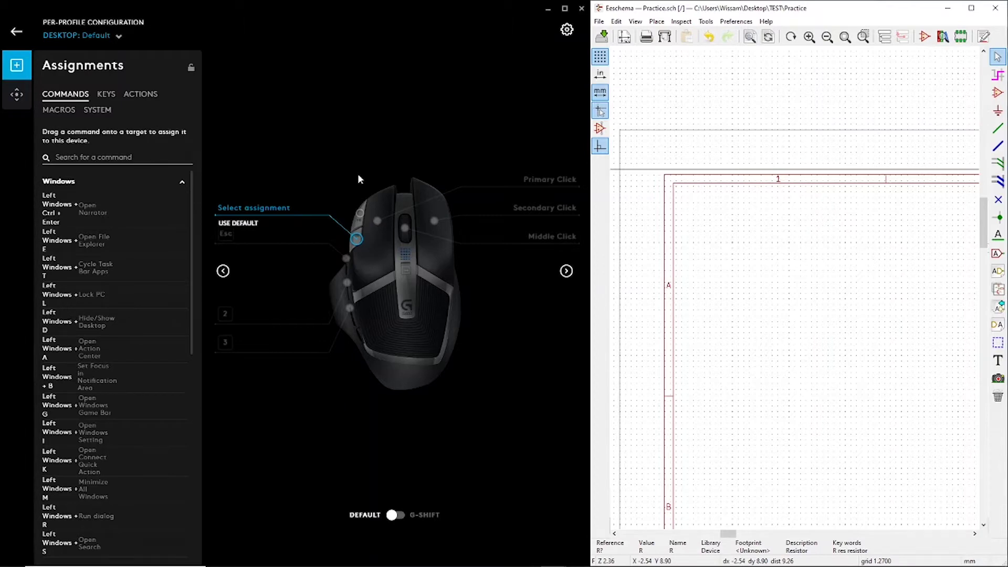
Step: Select the upper side button G10 and drag the A key from the Keys list onto it
click(360, 212)
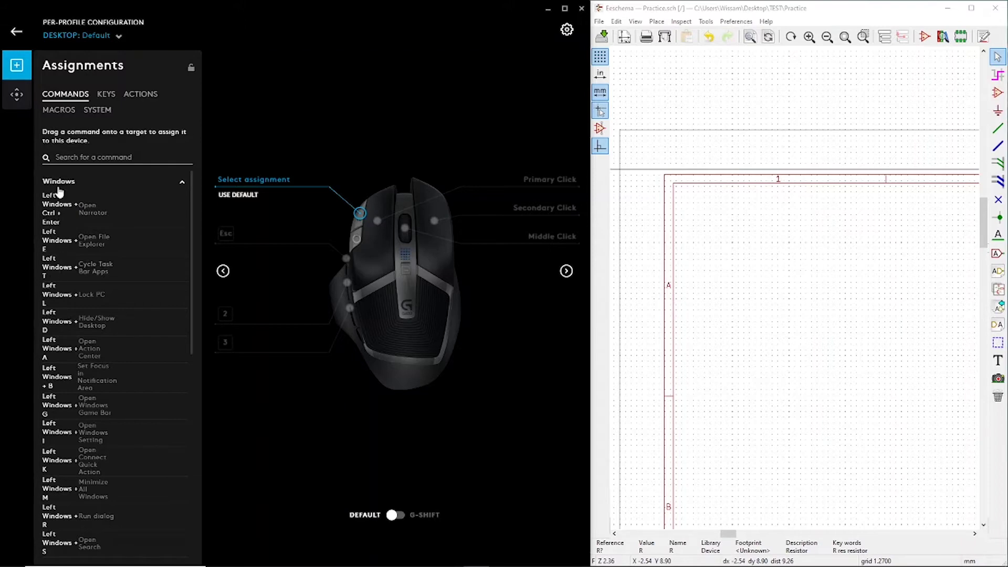
click(103, 97)
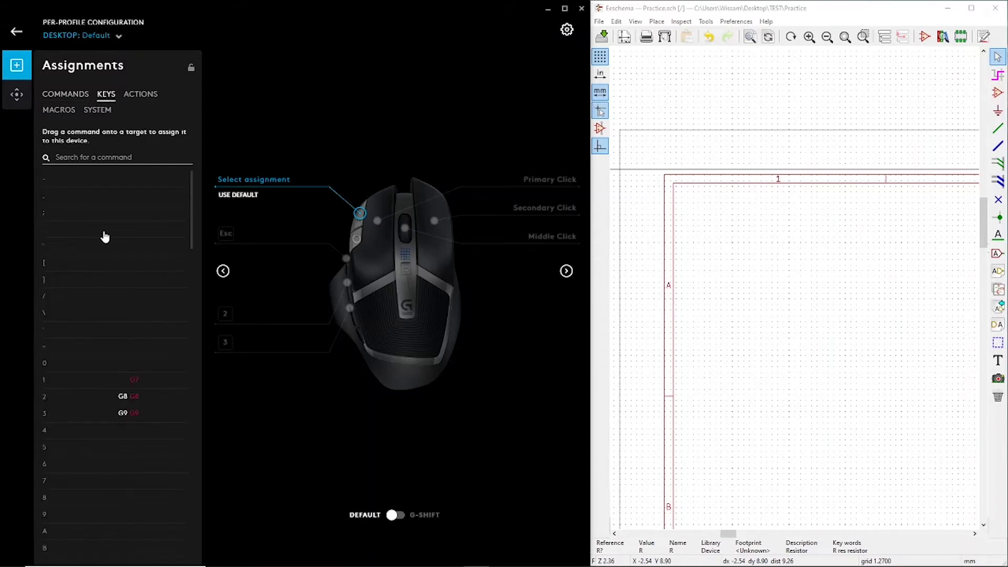
scroll(88, 311, down, 5)
scroll(89, 311, down, 3)
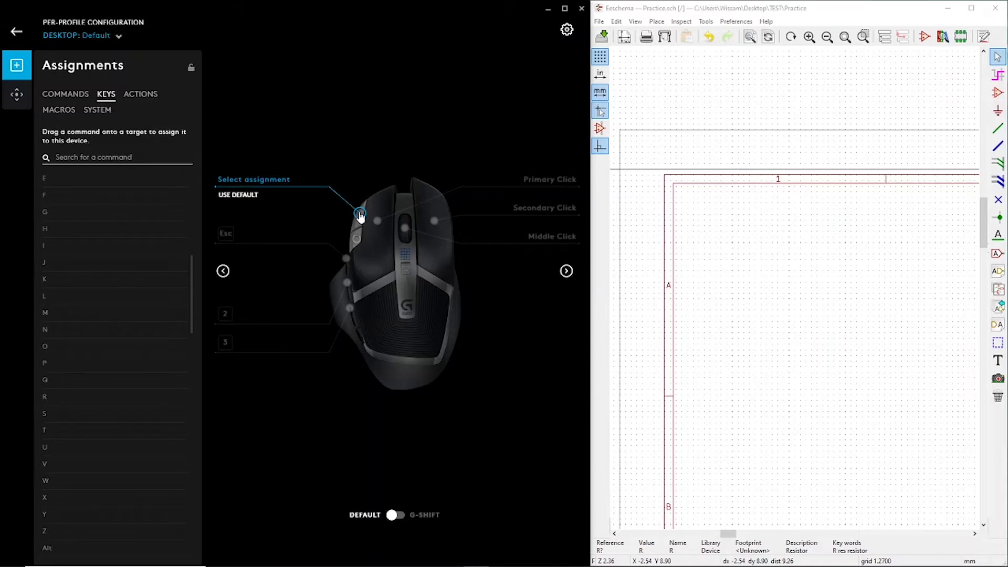
scroll(70, 305, up, 2)
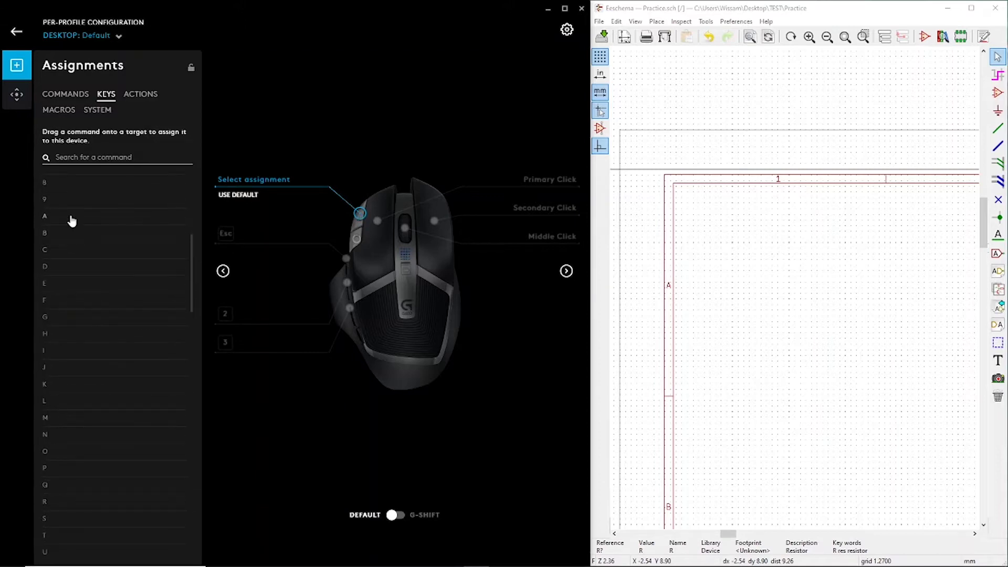
drag(70, 216, 355, 215)
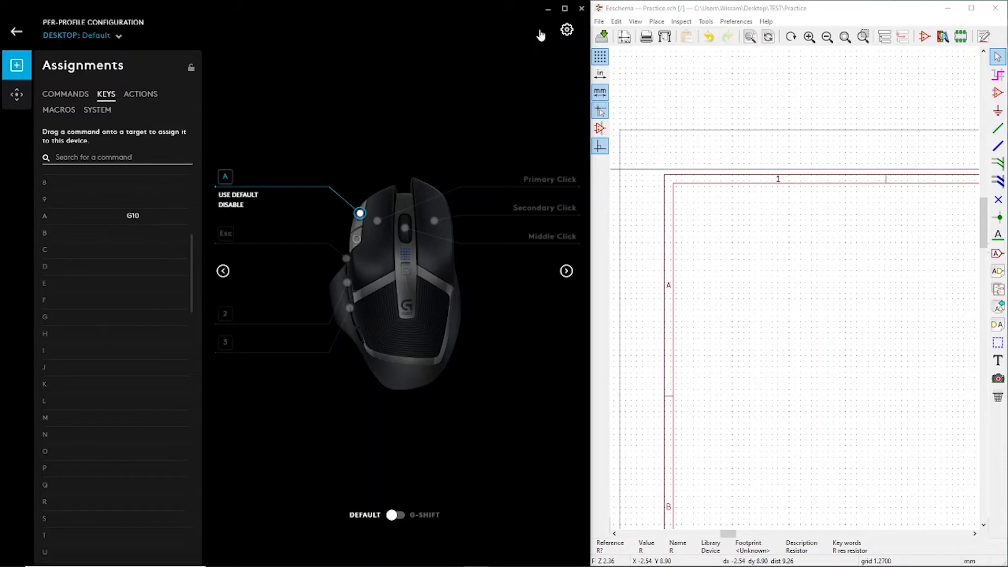
Step: Back in Eeschema, try the A shortcut twice, cancelling the symbol chooser both times
click(687, 58)
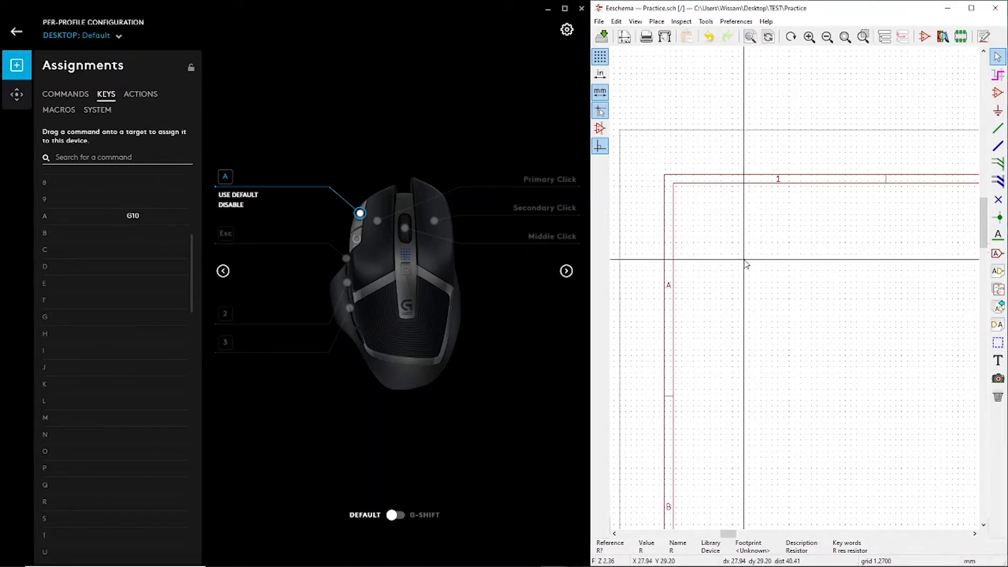
key(a)
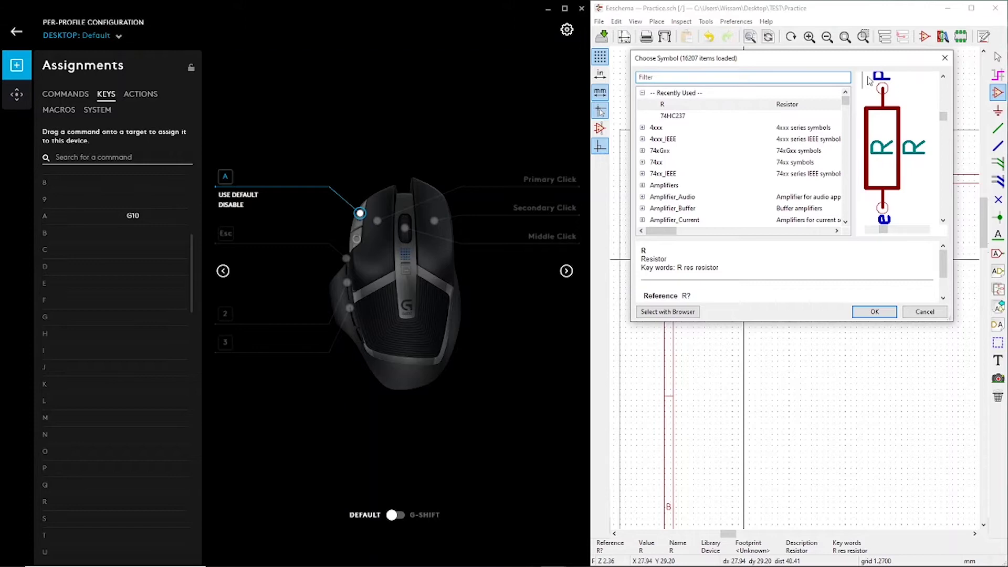
click(945, 58)
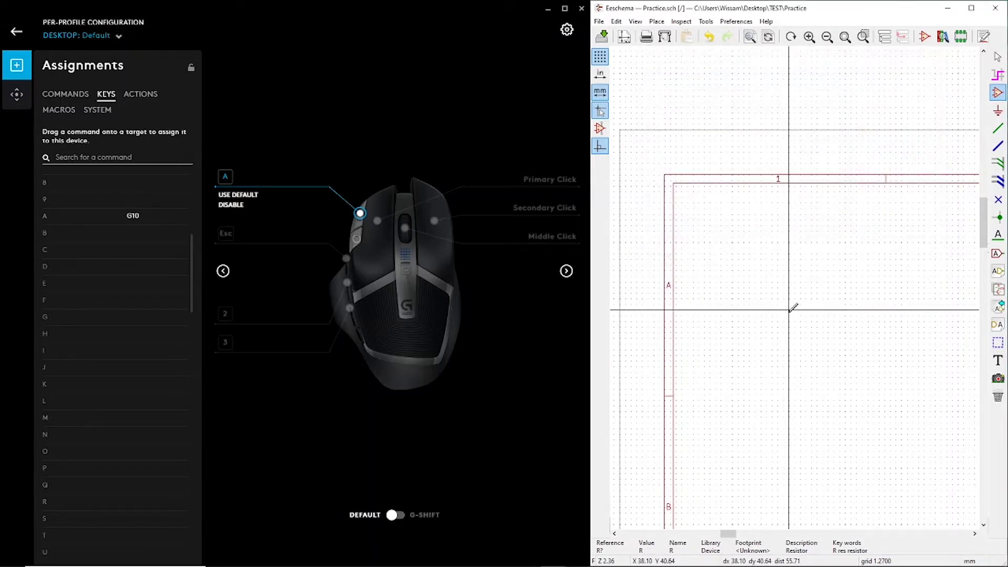
key(Escape)
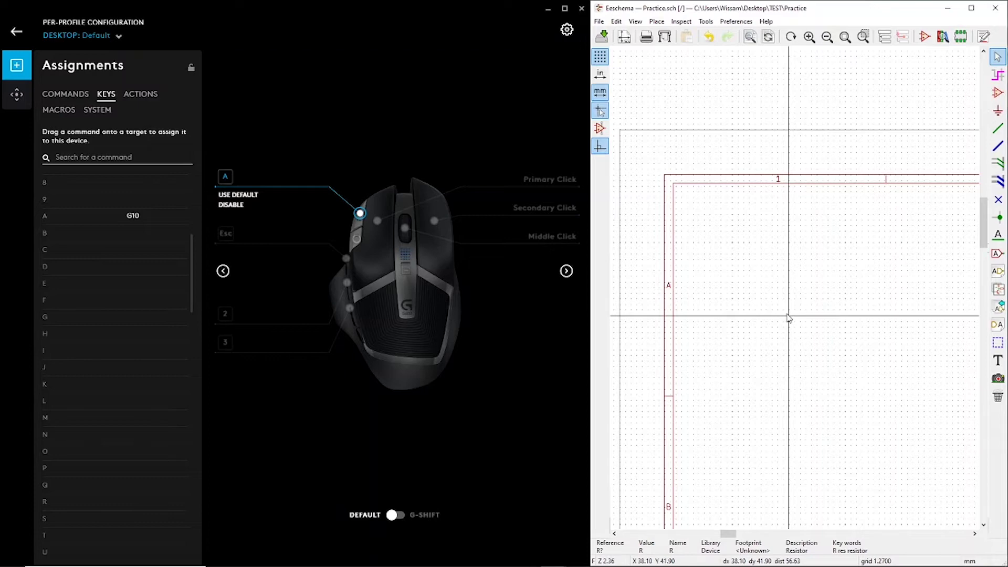
key(a)
click(791, 310)
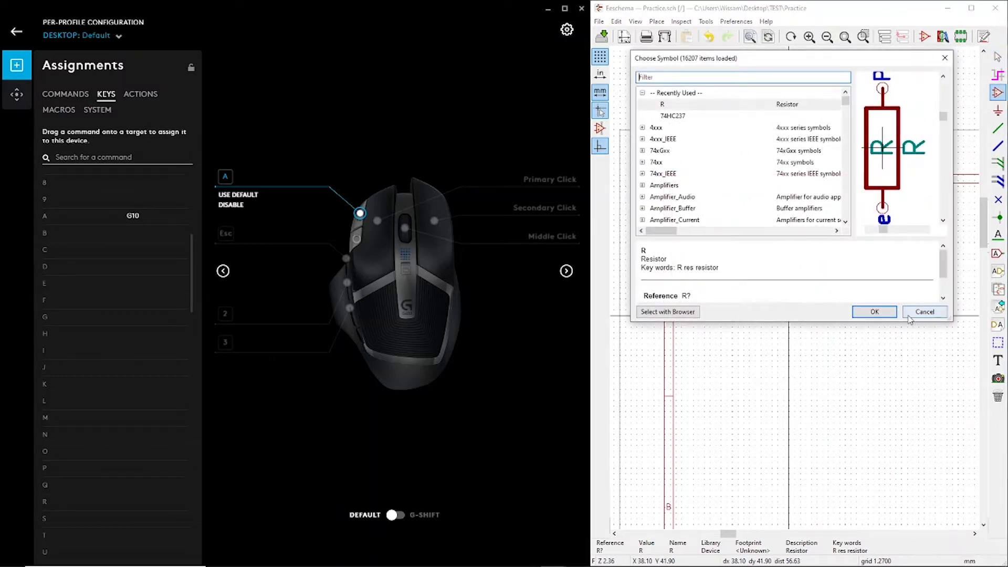
click(924, 312)
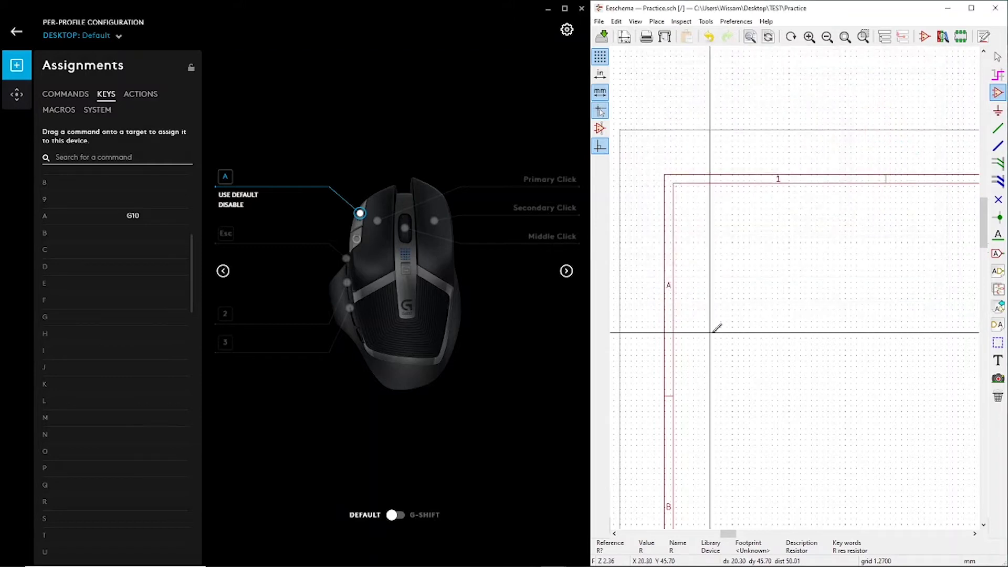
key(Escape)
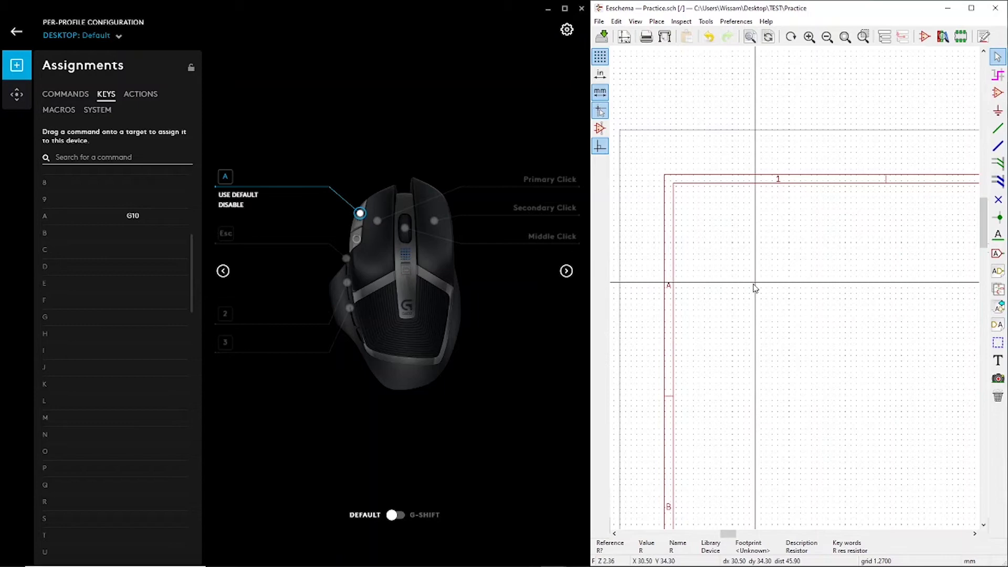
Step: Add the R resistor symbol and place it on the schematic sheet
key(a)
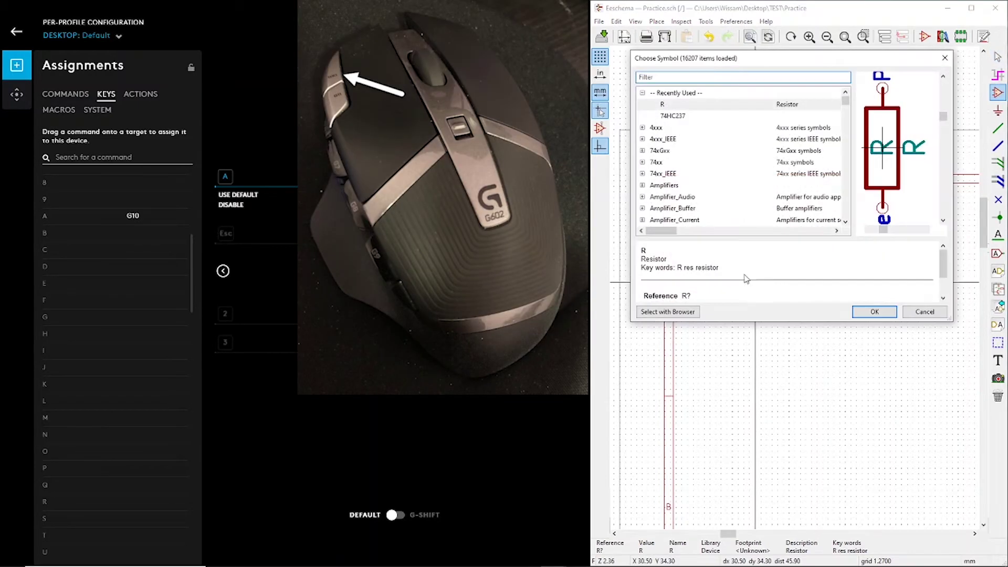
click(674, 105)
click(867, 311)
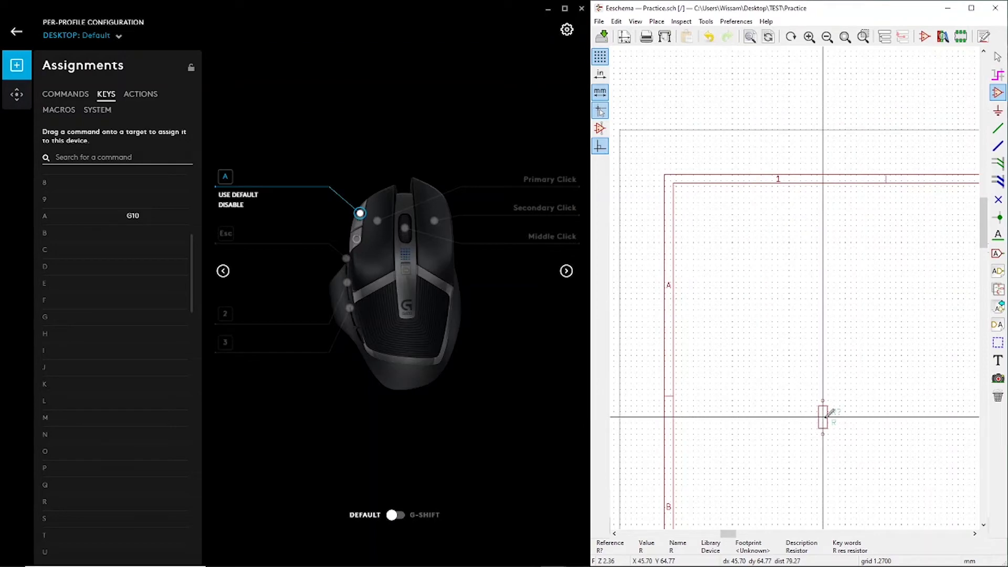
click(826, 417)
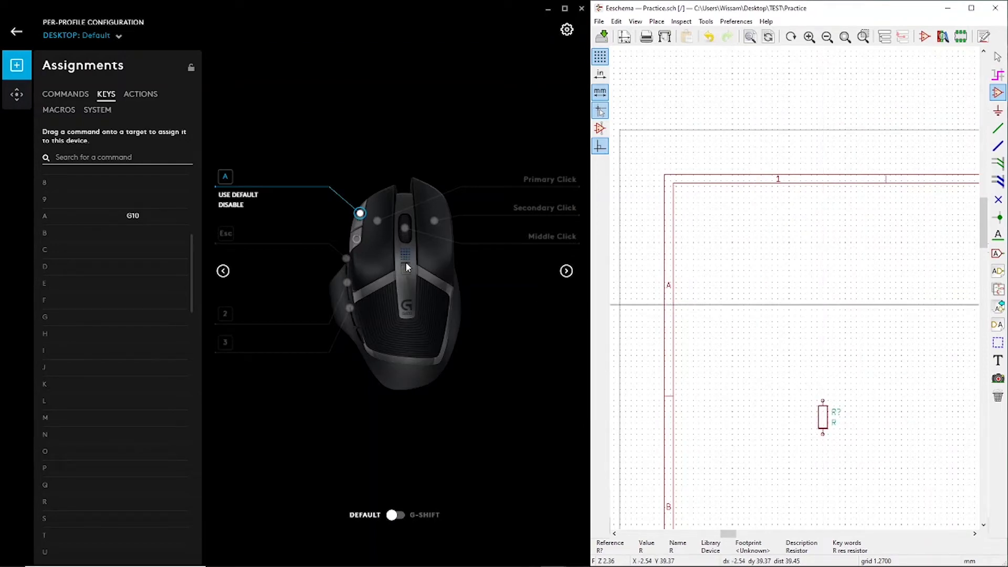
Step: Select the G11 side button and assign the R key to it, glancing at the shortcuts notes
click(355, 240)
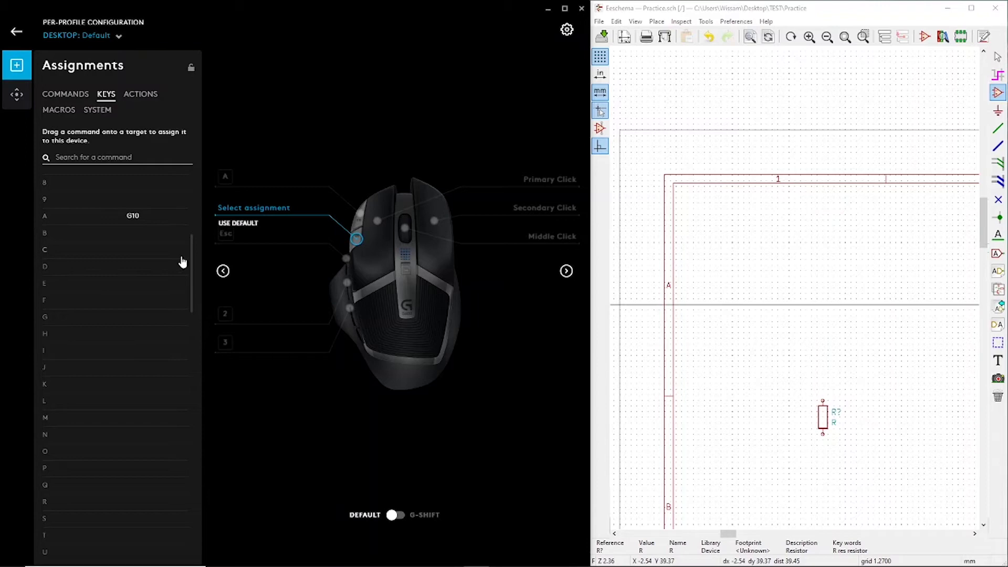
scroll(103, 254, up, 1)
click(527, 556)
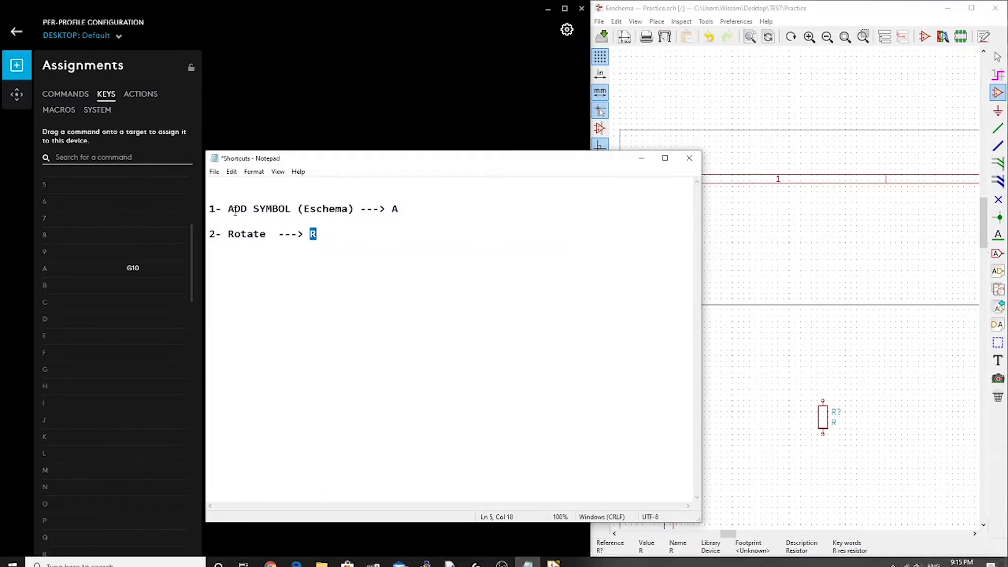
click(641, 158)
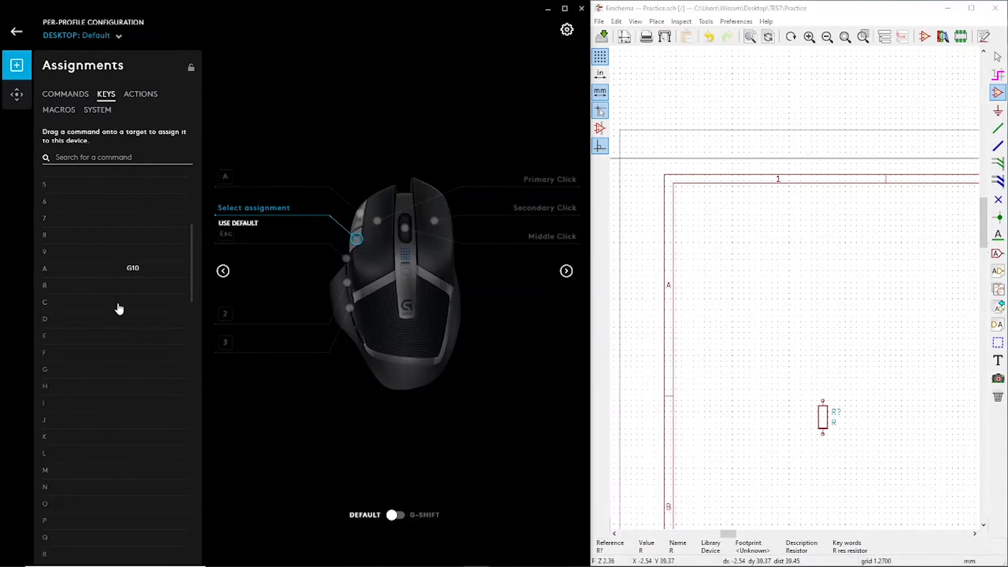
scroll(119, 308, down, 6)
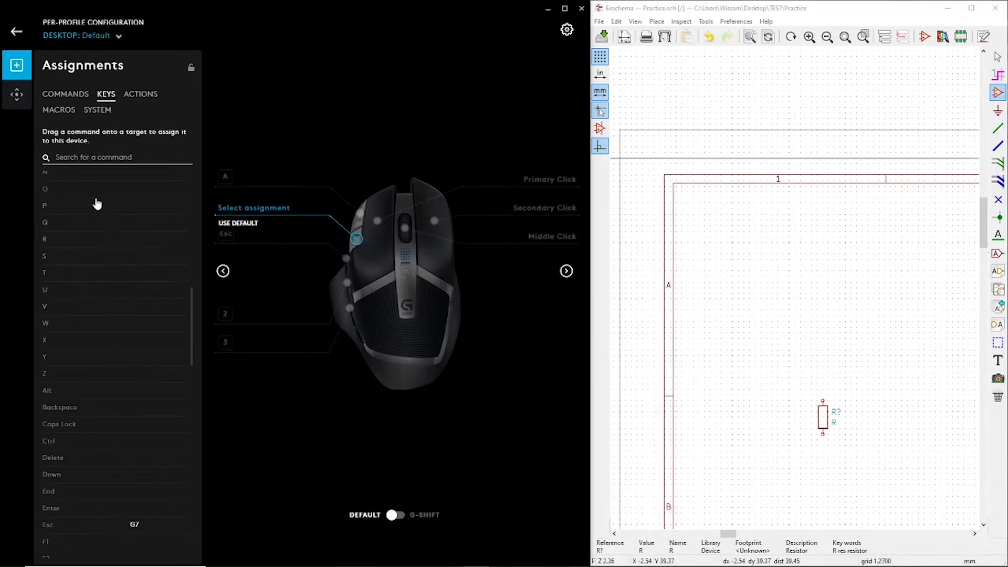
click(78, 239)
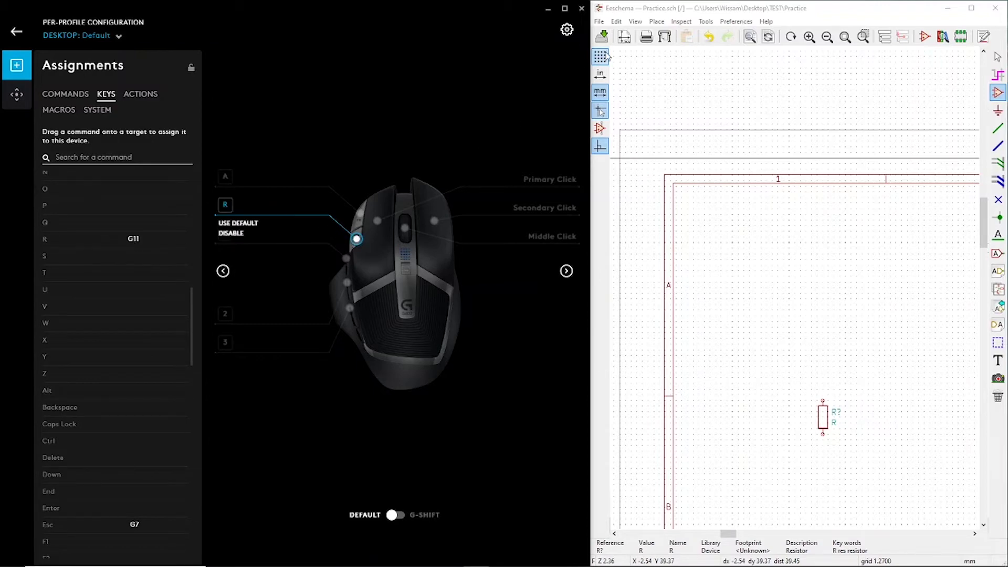
click(662, 12)
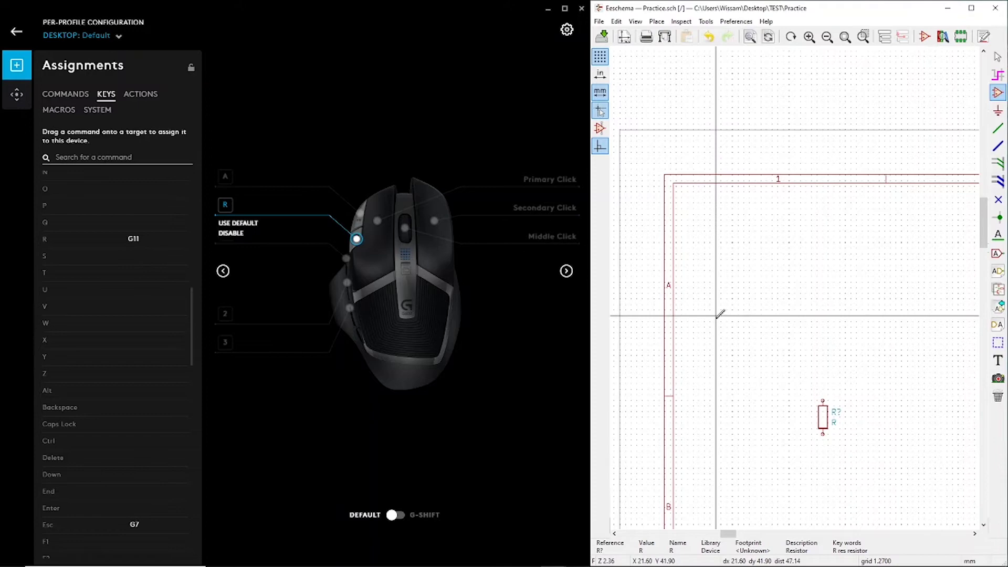
Step: Select resistor R?, rotate it 180° with two R presses, and drop it higher and further left
key(Escape)
drag(799, 374, 862, 464)
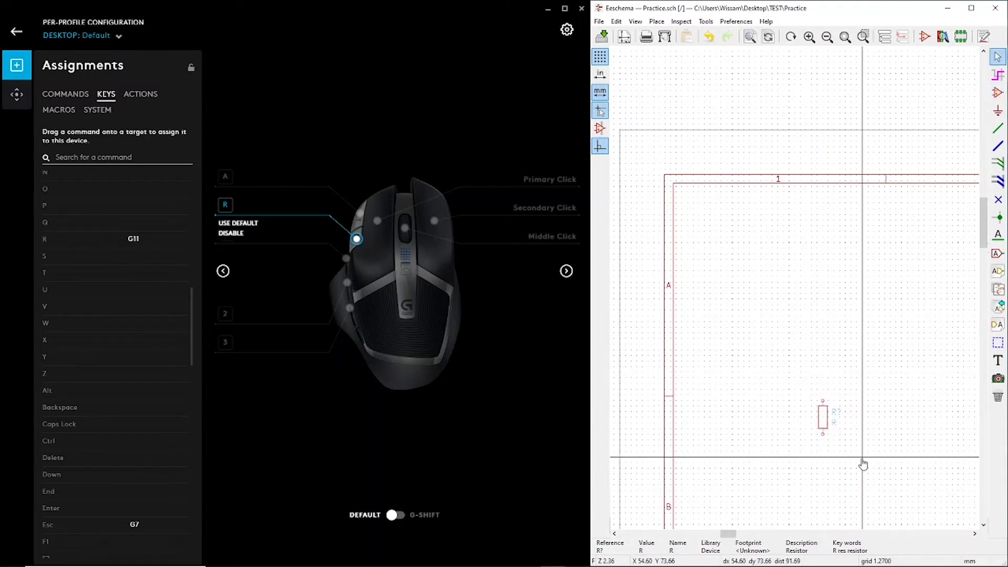
key(r)
key(r)
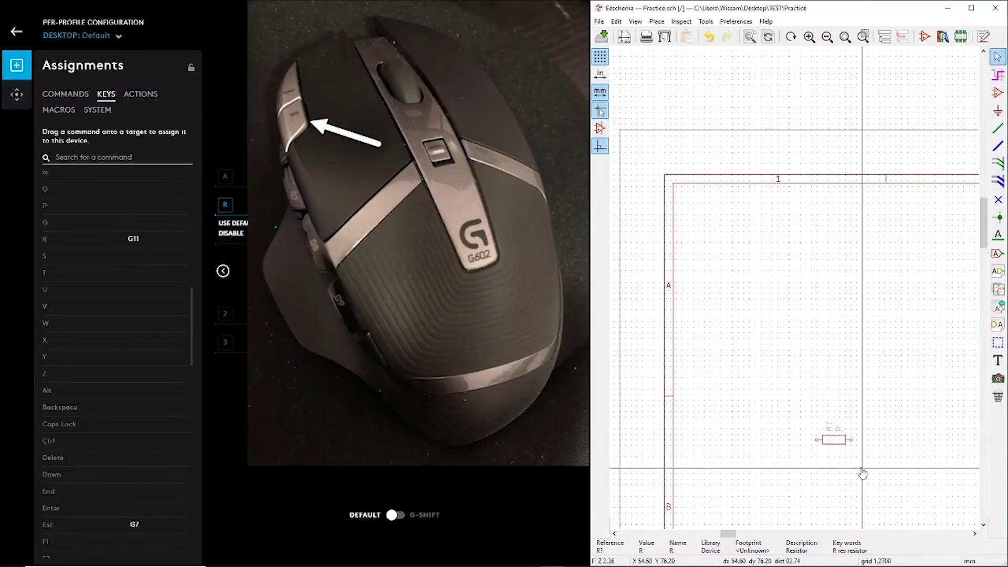
key(r)
key(r)
key(r)
key(r)
key(r)
key(r)
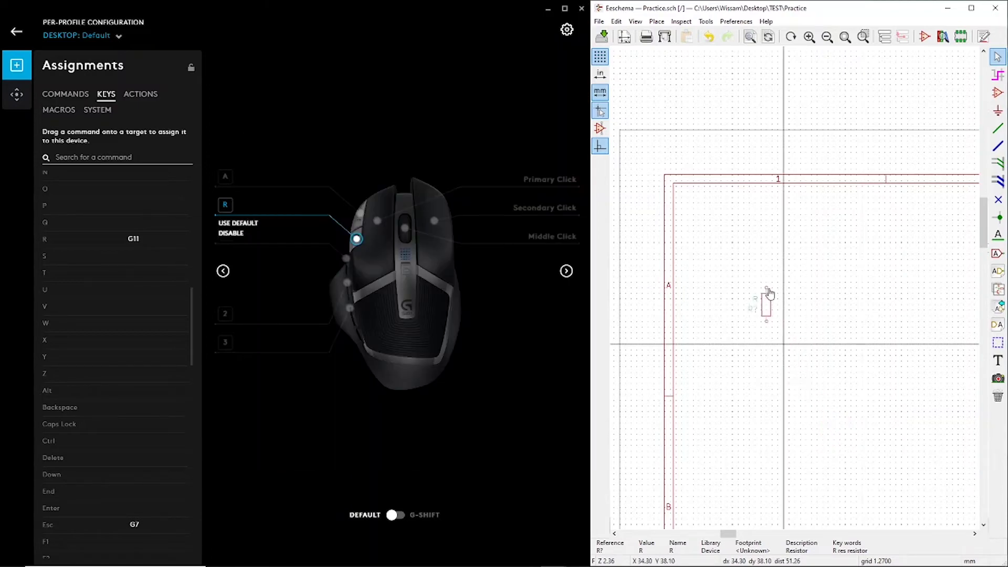
click(772, 354)
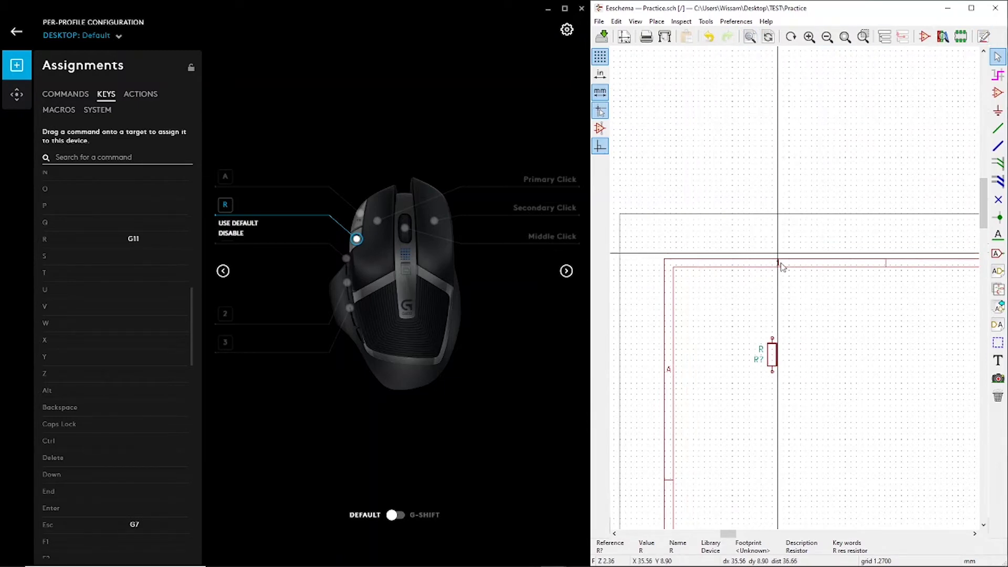
scroll(732, 310, down, 2)
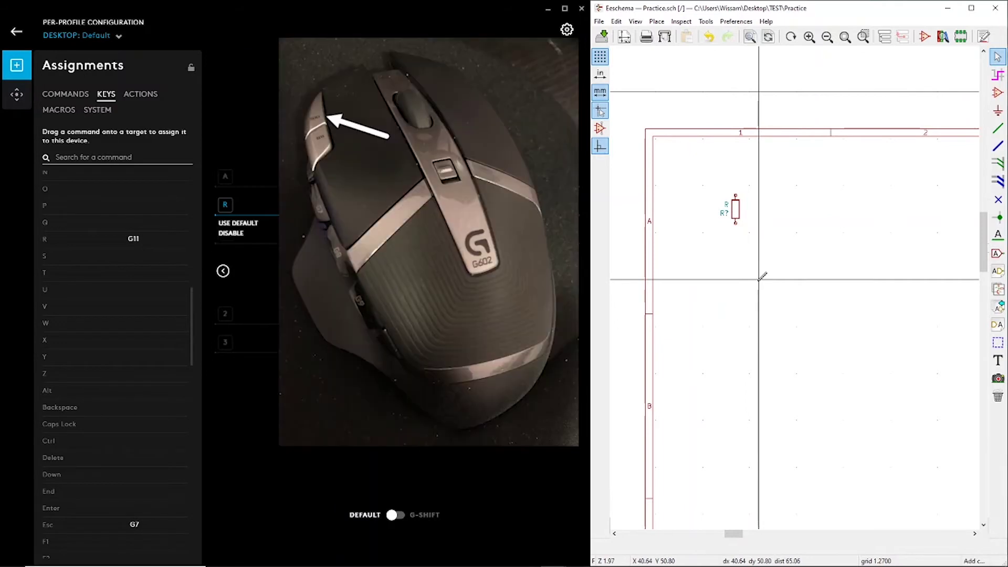
Step: Place a second R resistor, rotated horizontal, below the first, then call up the symbol chooser again
key(a)
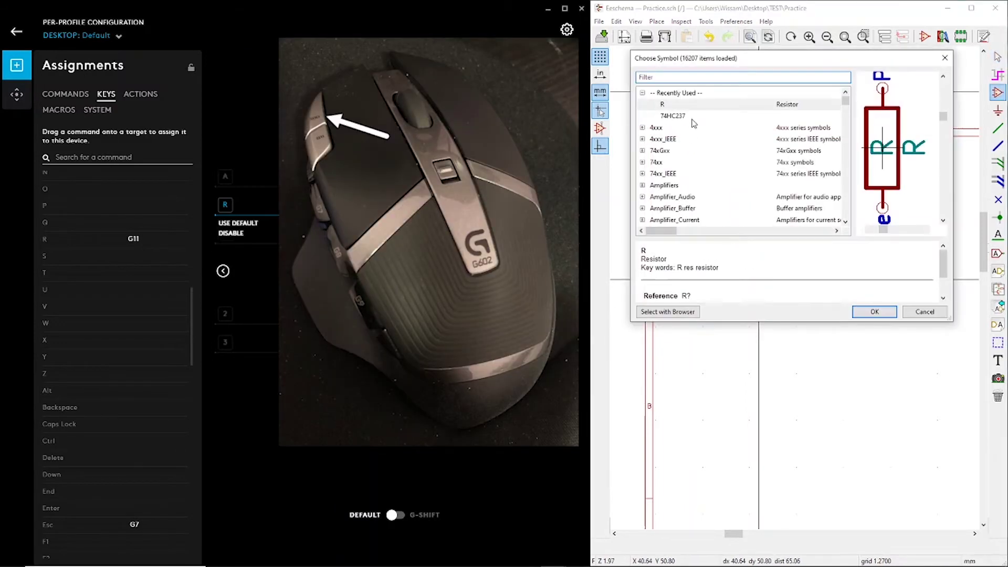
click(692, 107)
click(873, 312)
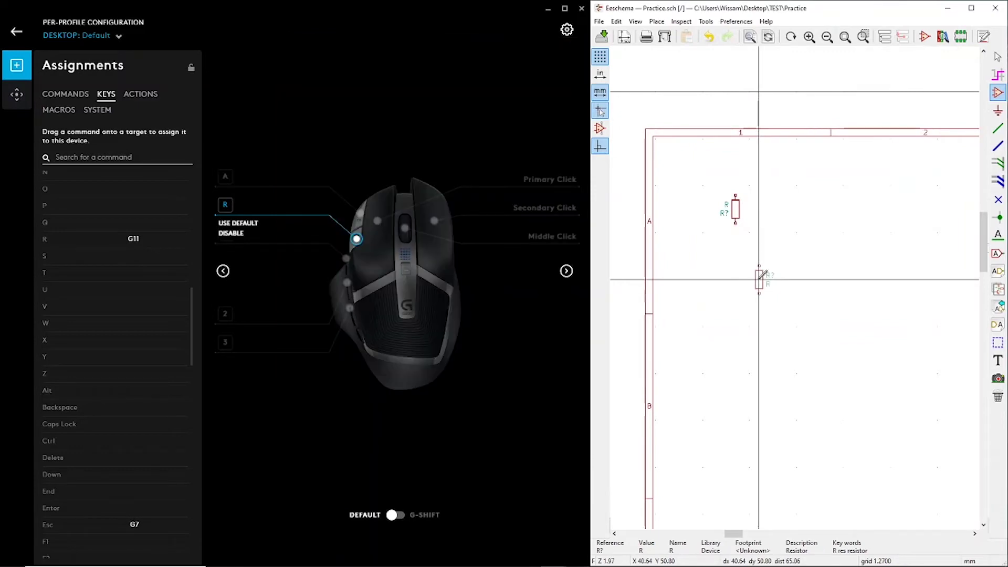
key(r)
key(r)
key(r)
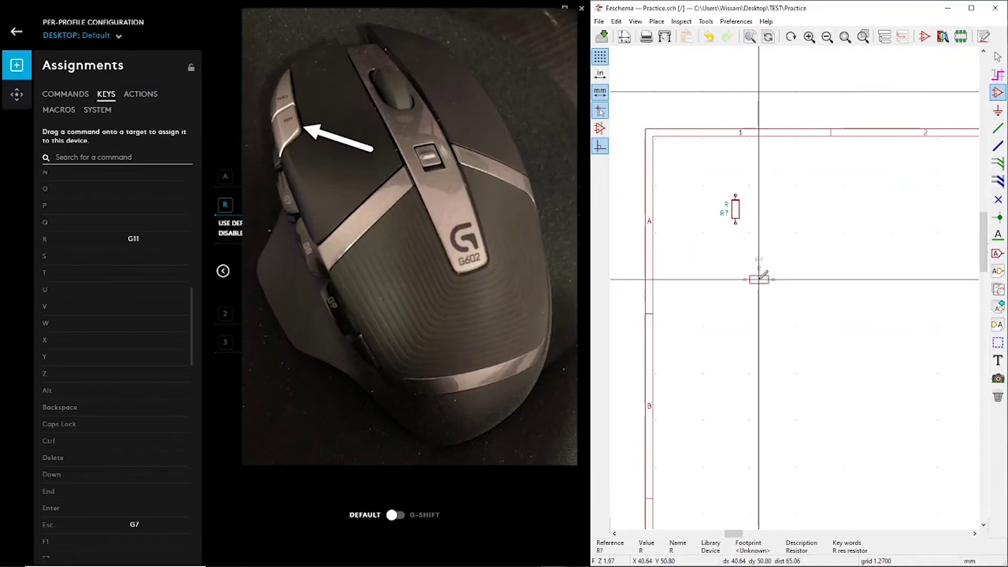
key(r)
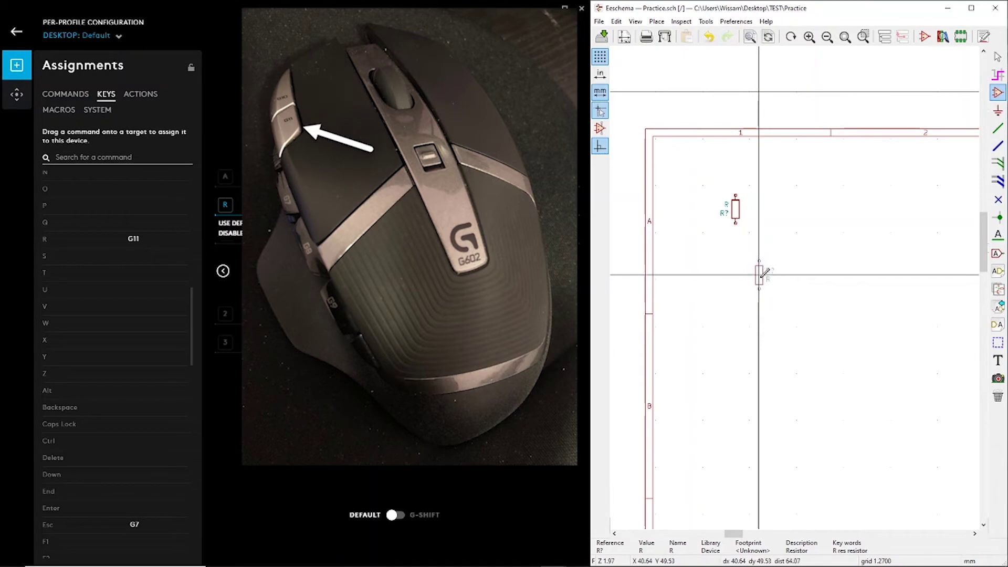
scroll(764, 271, up, 2)
key(r)
key(r)
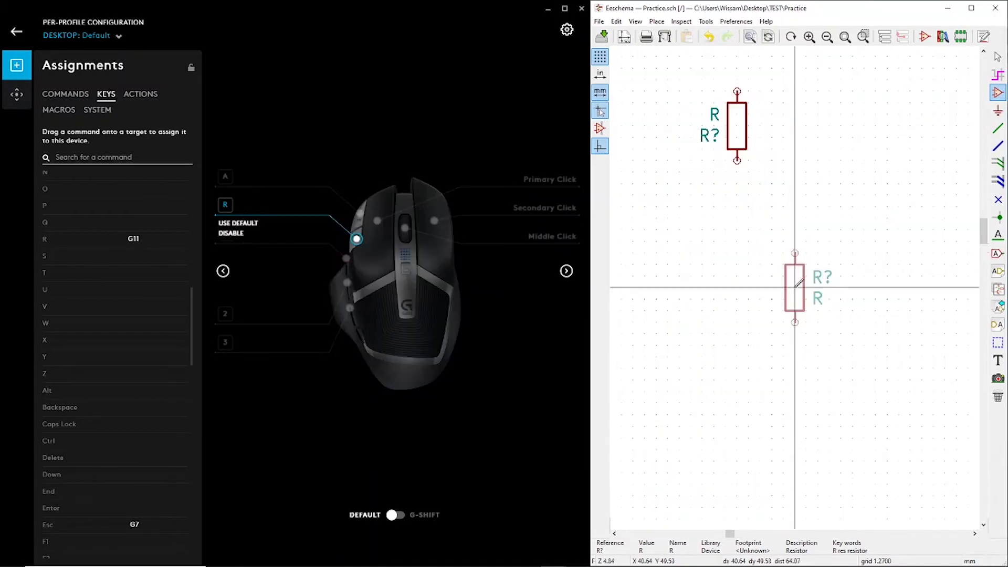
key(r)
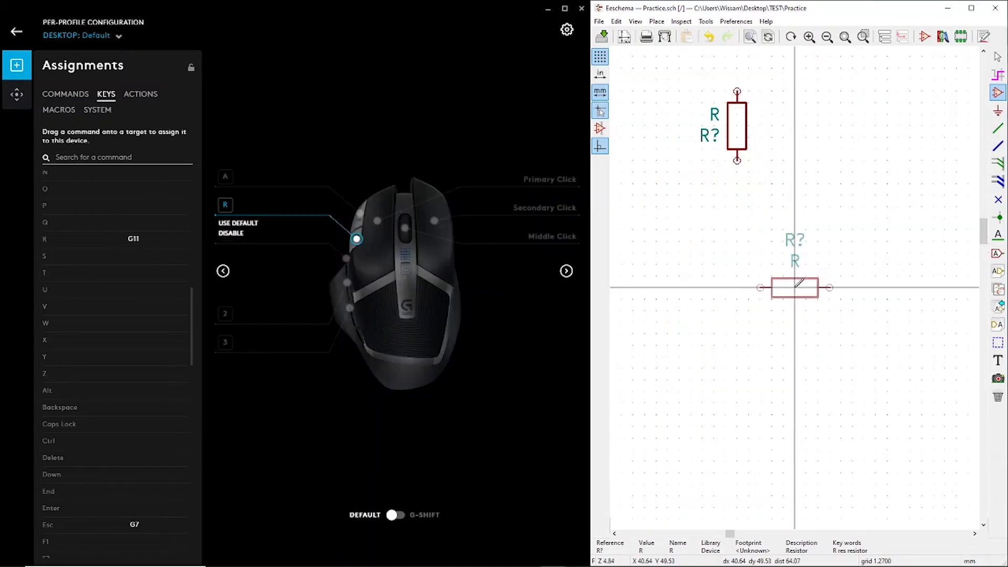
click(795, 287)
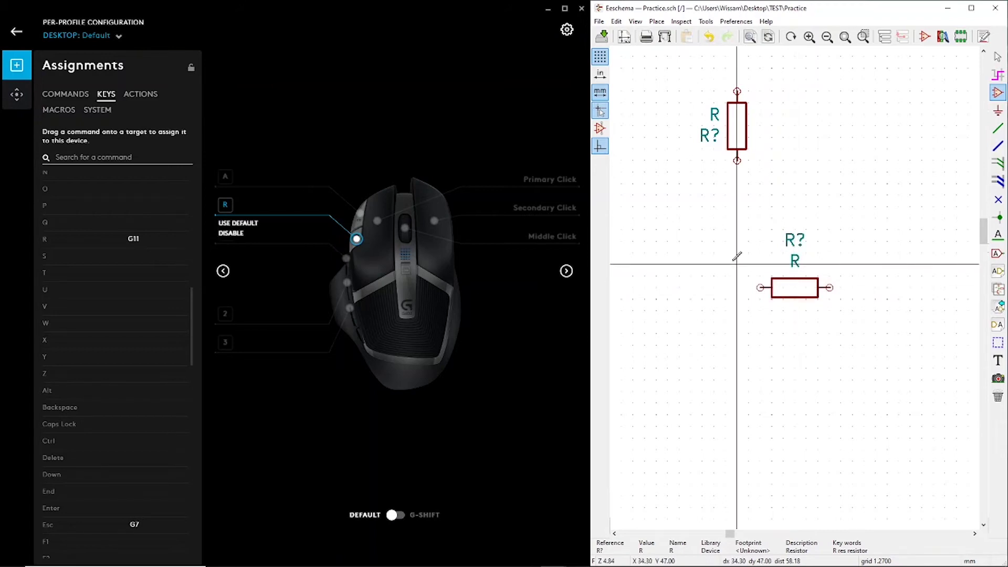
key(Escape)
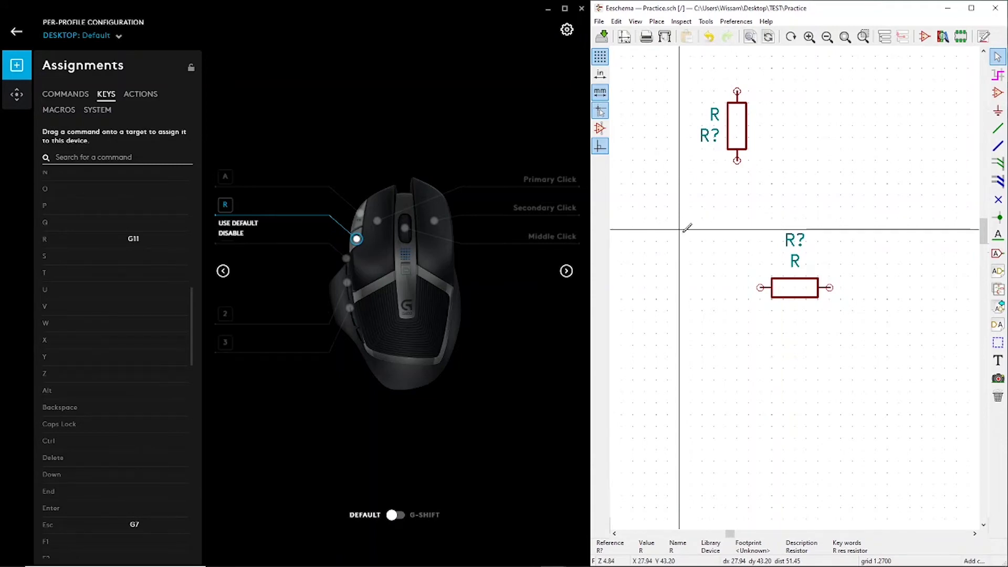
key(a)
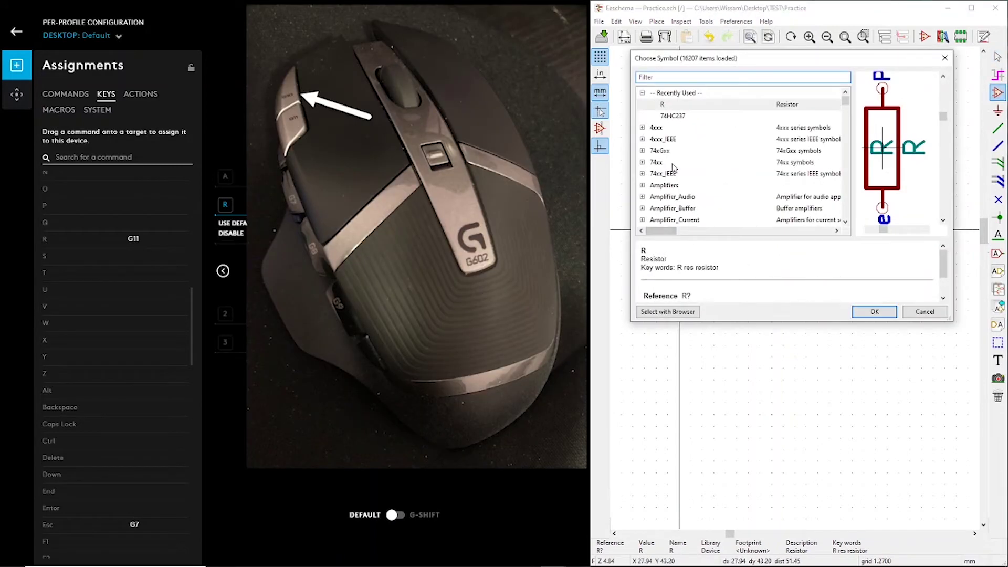
Step: Pick 4006 from the 4xxx_IEEE library, place it below the two resistors, and box-select it
click(642, 139)
click(664, 175)
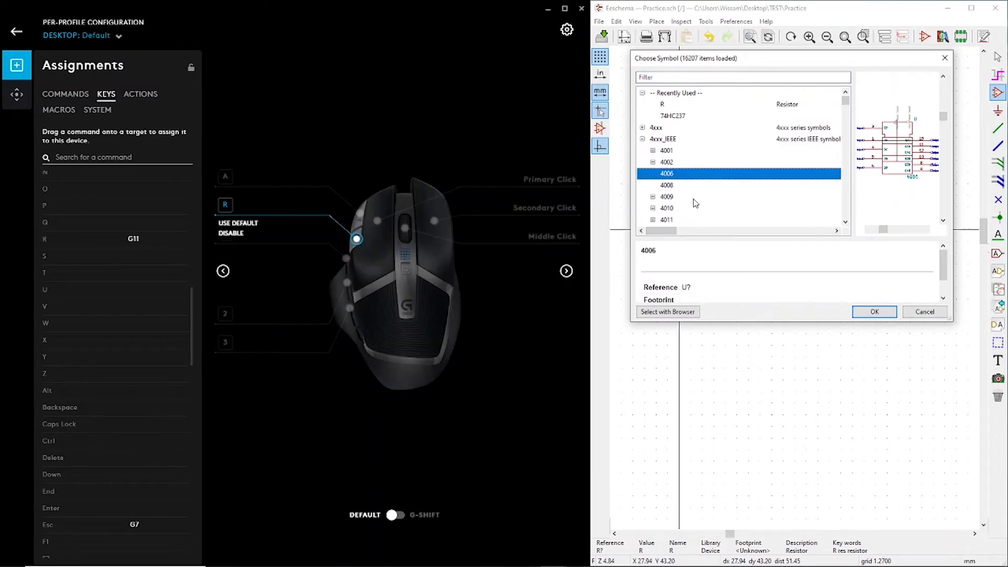
click(874, 311)
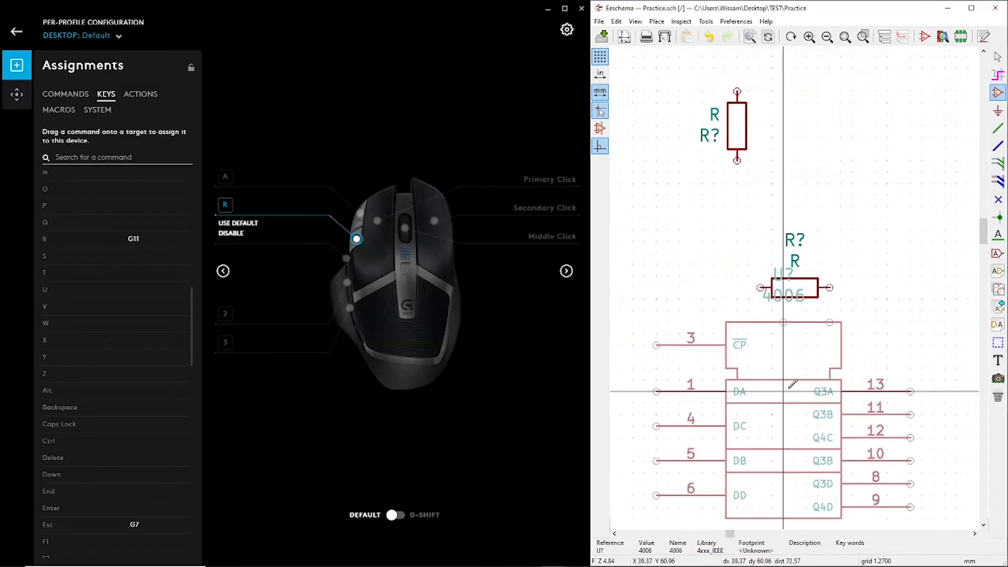
scroll(773, 293, down, 3)
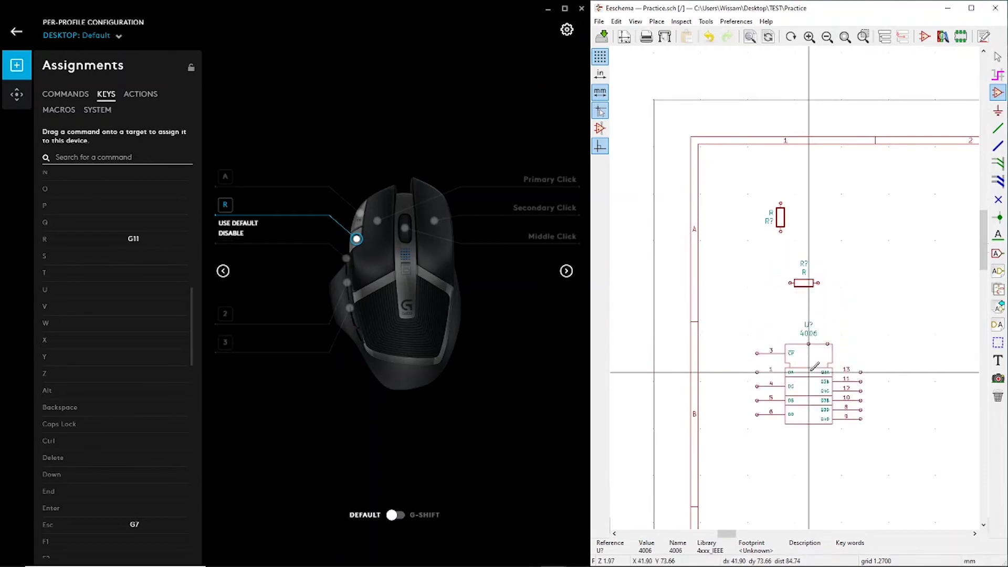
click(809, 373)
key(Escape)
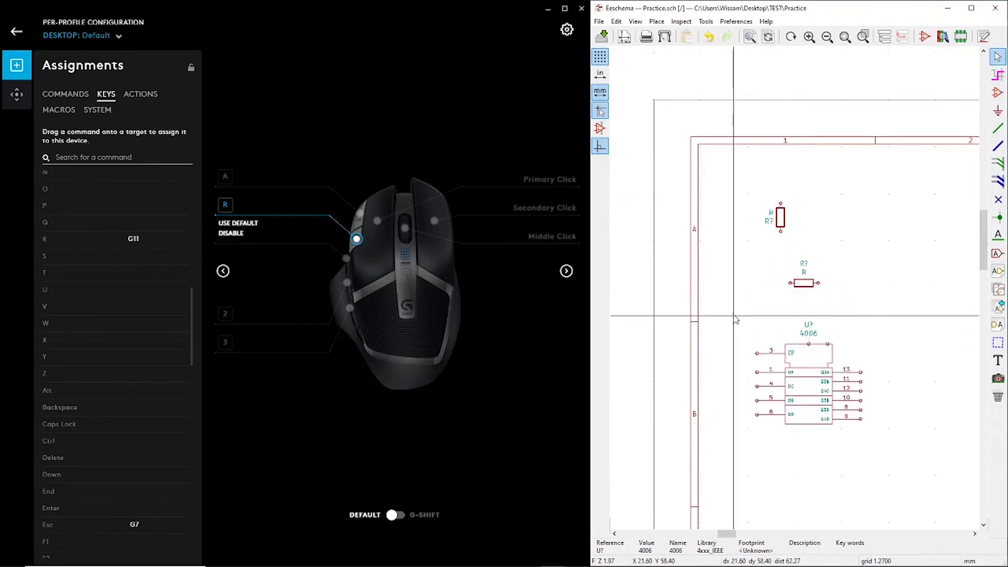
drag(743, 311, 869, 436)
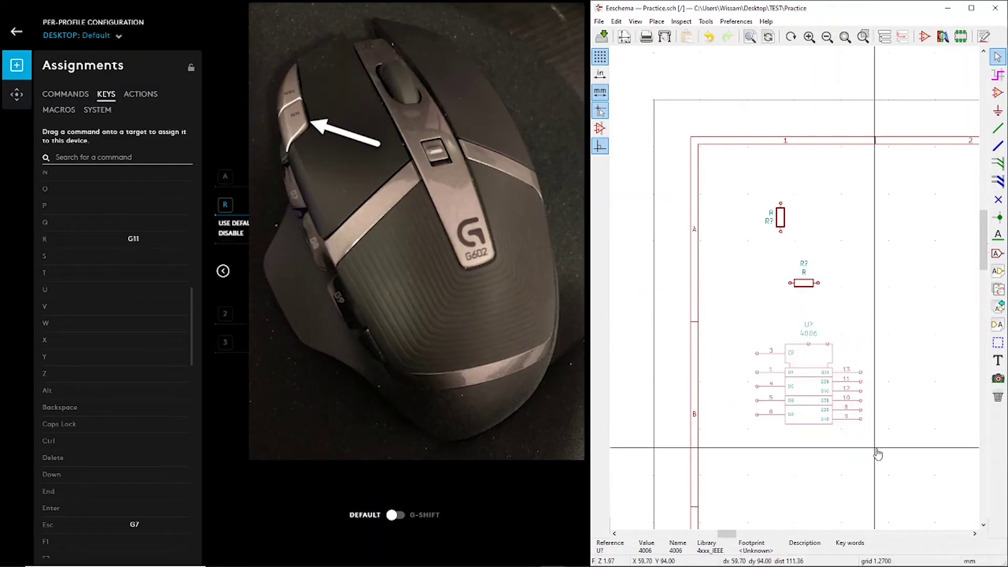
Step: Rotate the 4006 symbol back upright and clear its selection
key(r)
key(r)
key(r)
key(r)
key(r)
key(r)
key(r)
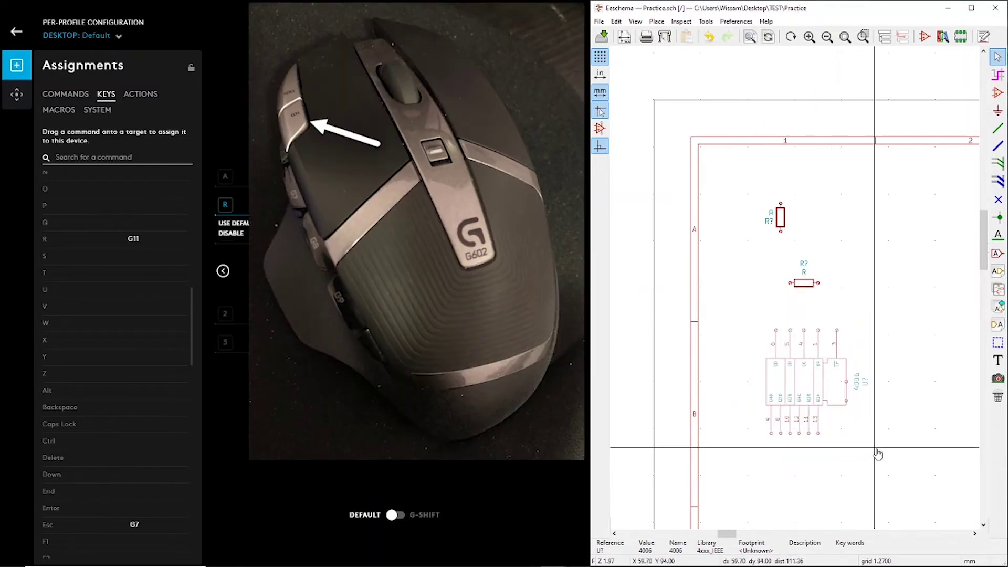
key(r)
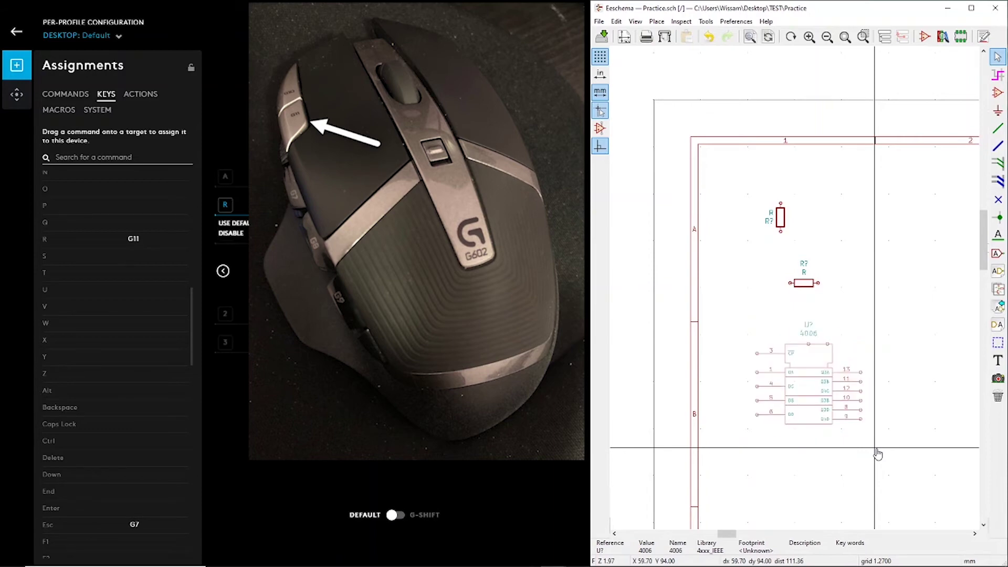
click(877, 455)
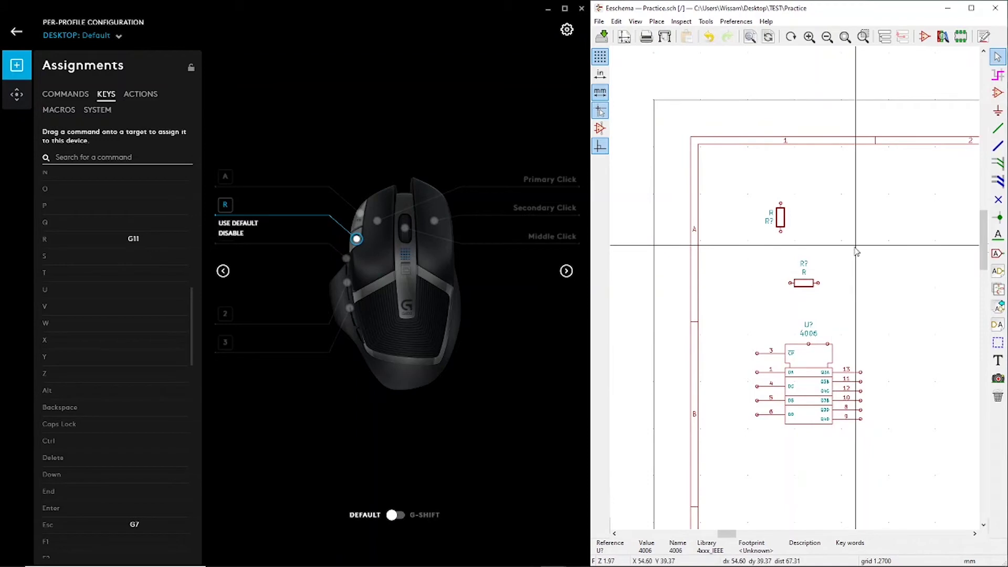
Step: Add the 74HC237, rotate it twice so inputs face left, and place it right of the vertical resistor
key(a)
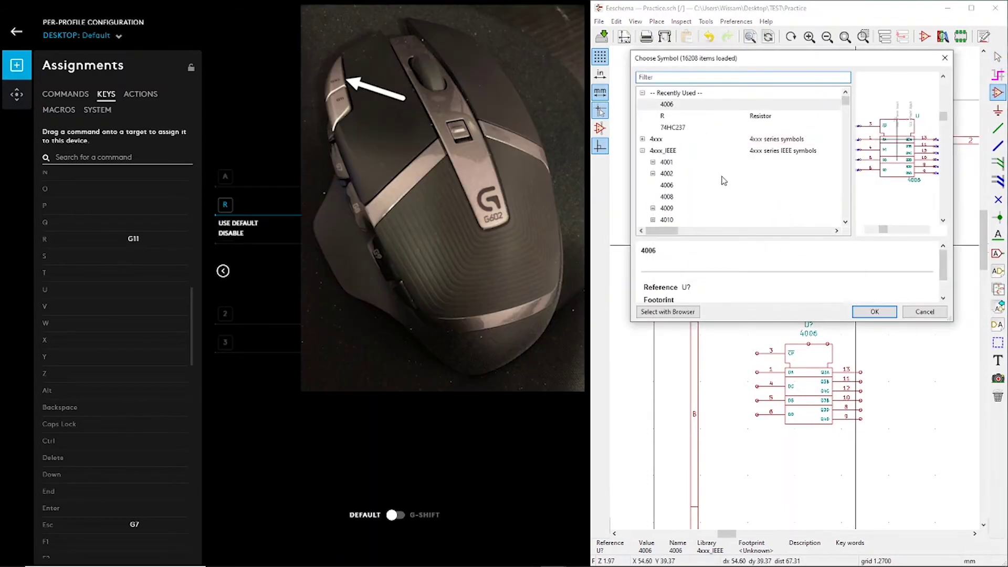
click(680, 131)
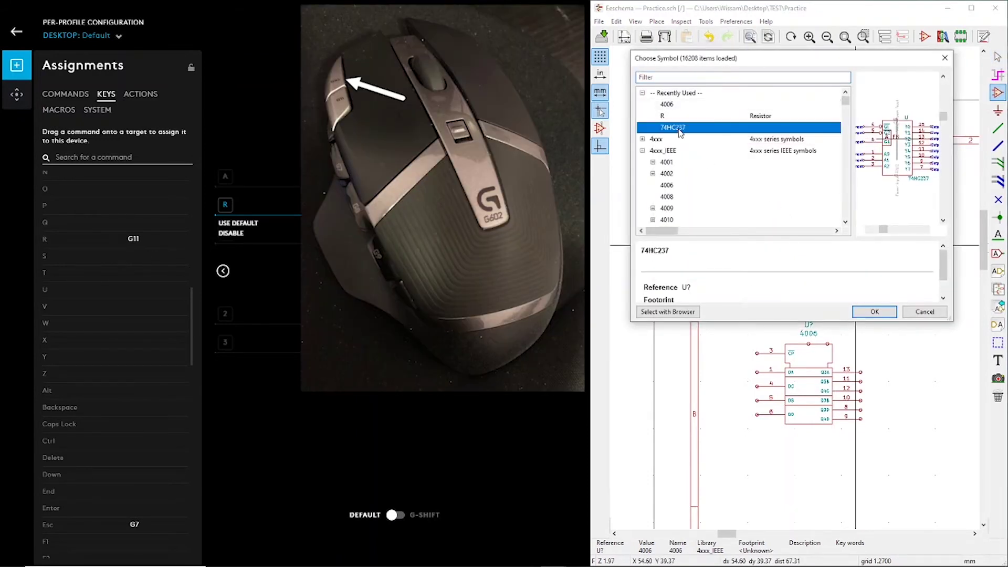
click(861, 312)
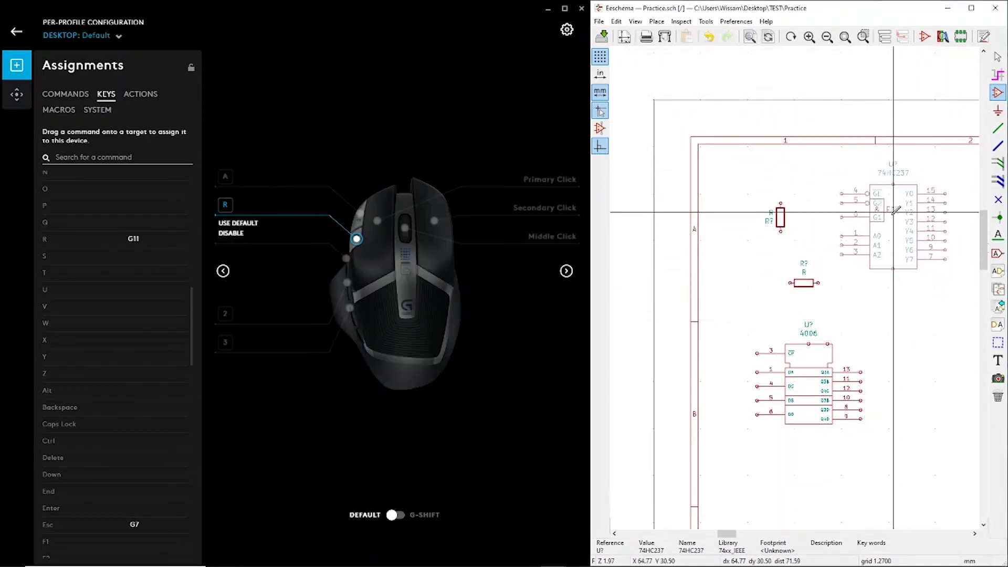
key(r)
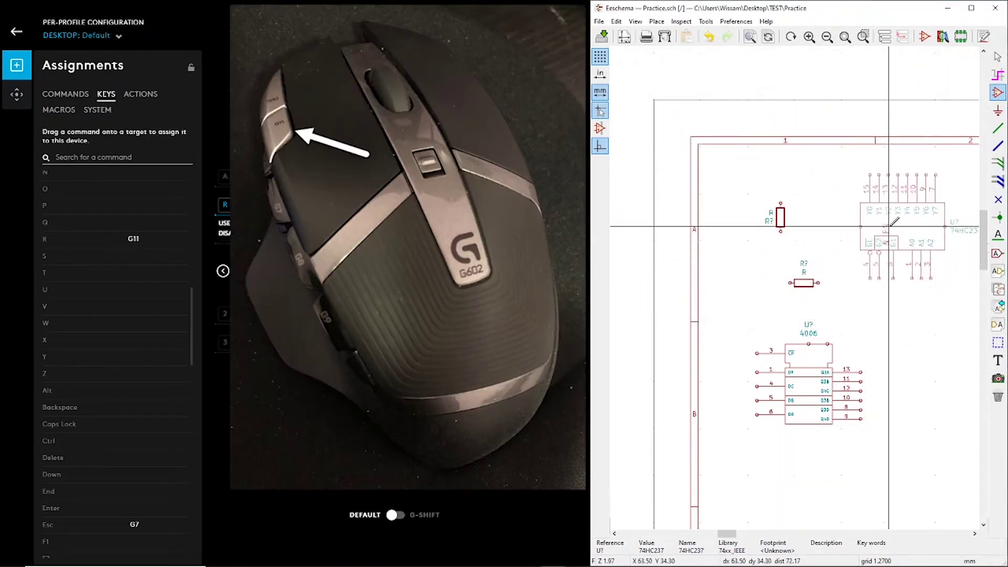
key(r)
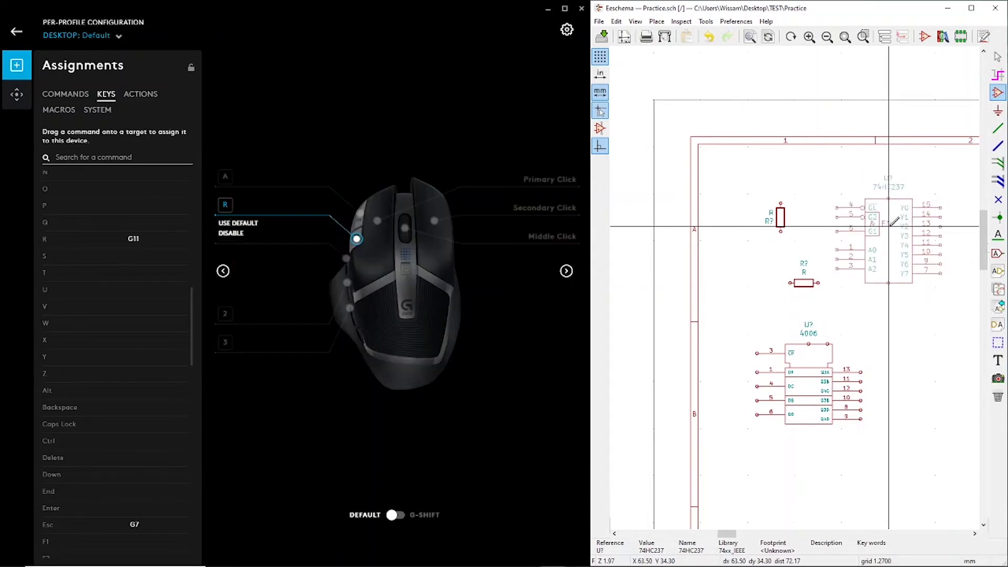
click(894, 223)
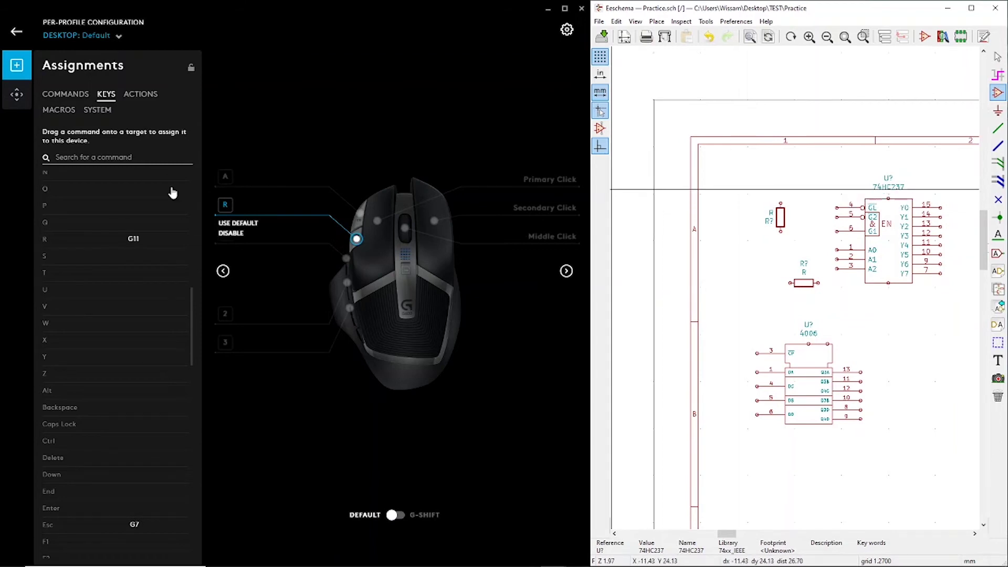
Step: Scroll the Keys list, then switch to Commands and browse the Windows, Editing, Productivity and Navigation shortcuts
scroll(92, 281, down, 3)
scroll(97, 285, up, 6)
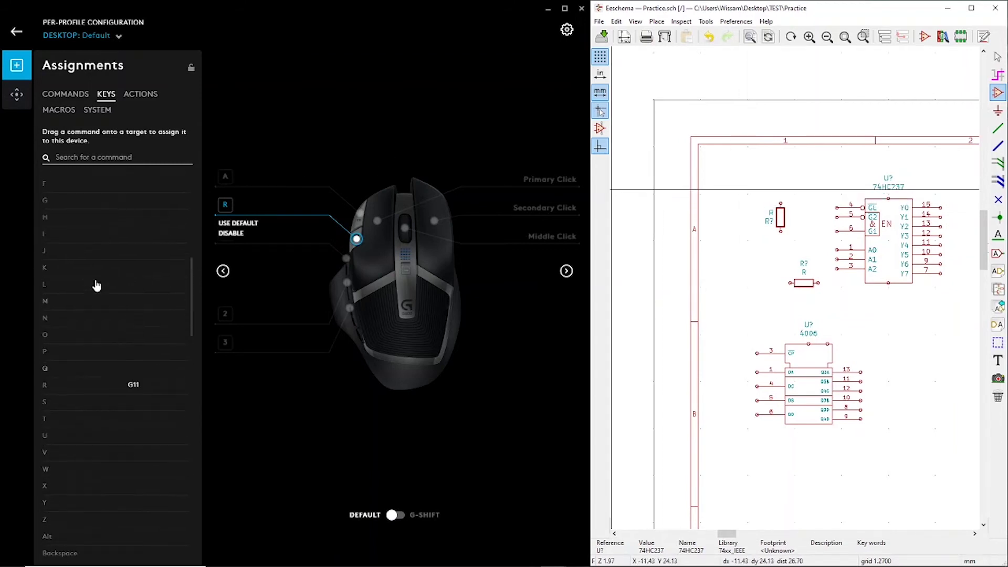
scroll(97, 285, down, 10)
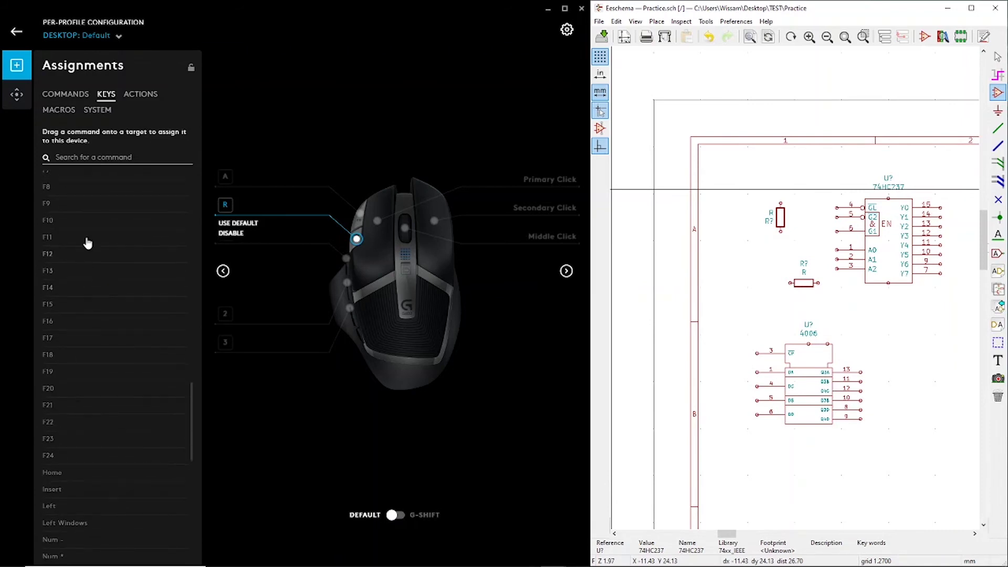
click(64, 96)
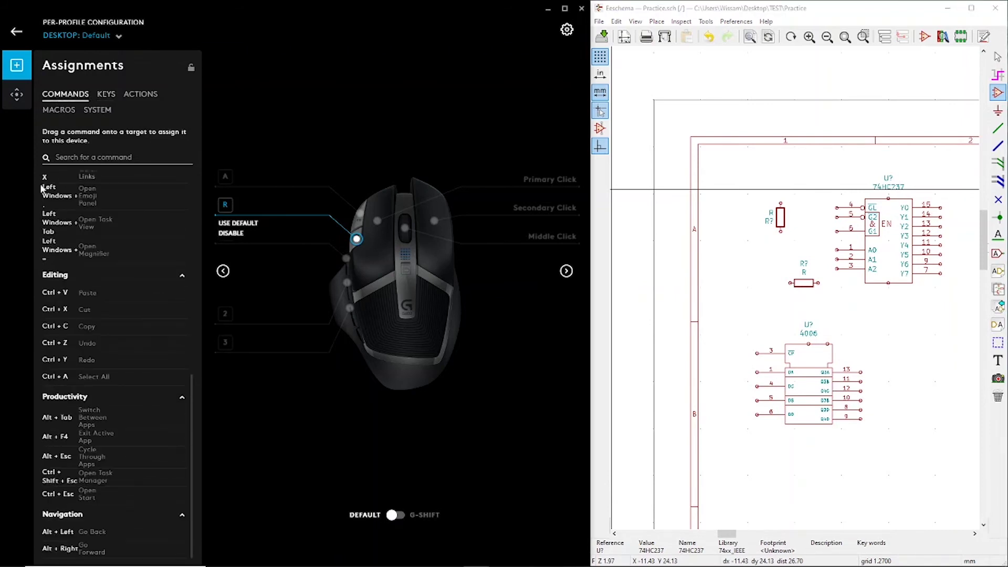
drag(191, 396, 196, 191)
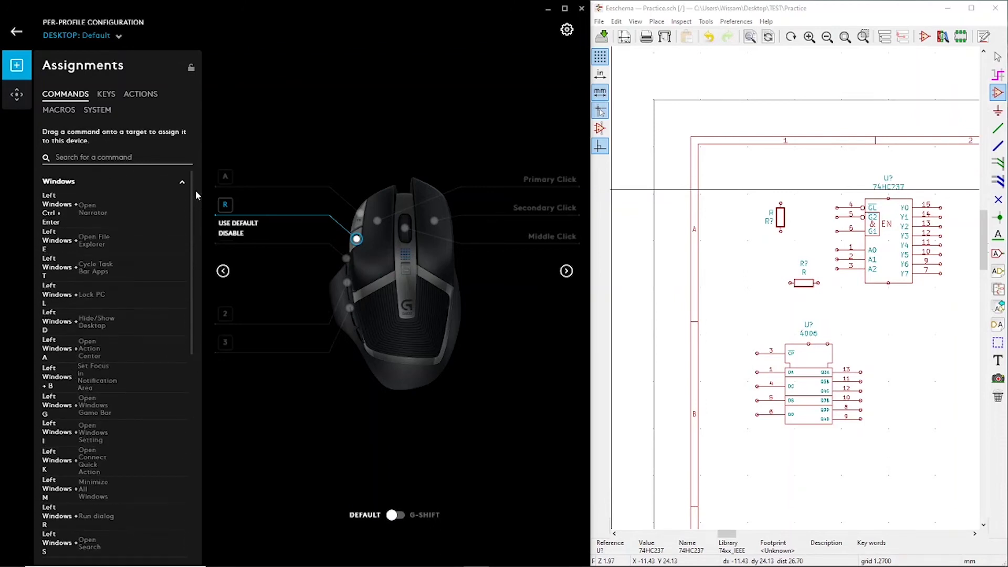
scroll(56, 273, down, 5)
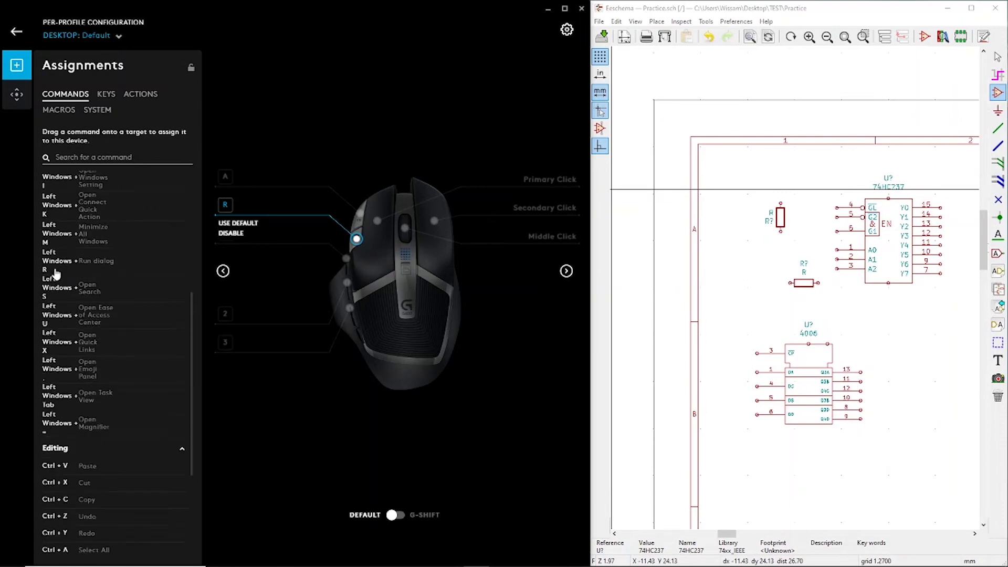
scroll(57, 273, down, 2)
scroll(59, 423, down, 3)
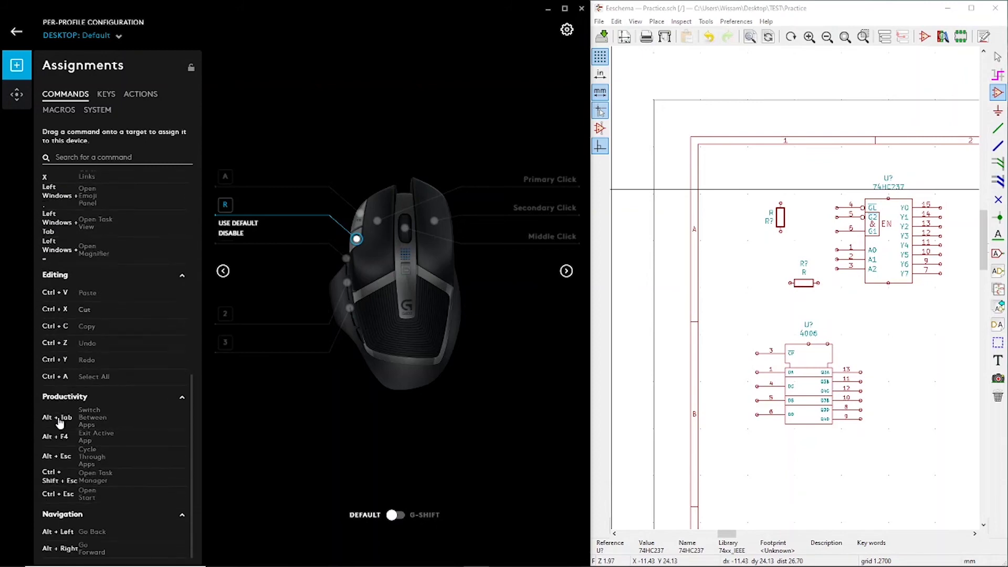
scroll(60, 423, up, 10)
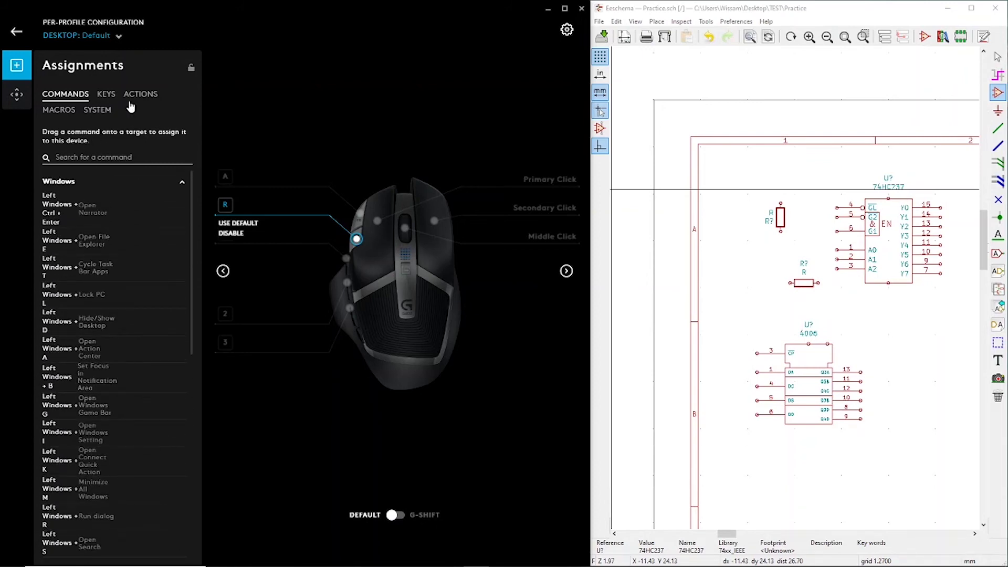
Step: Delete the 'NEW project in KiCad' macro from the Macros list, confirming with Yes
click(59, 110)
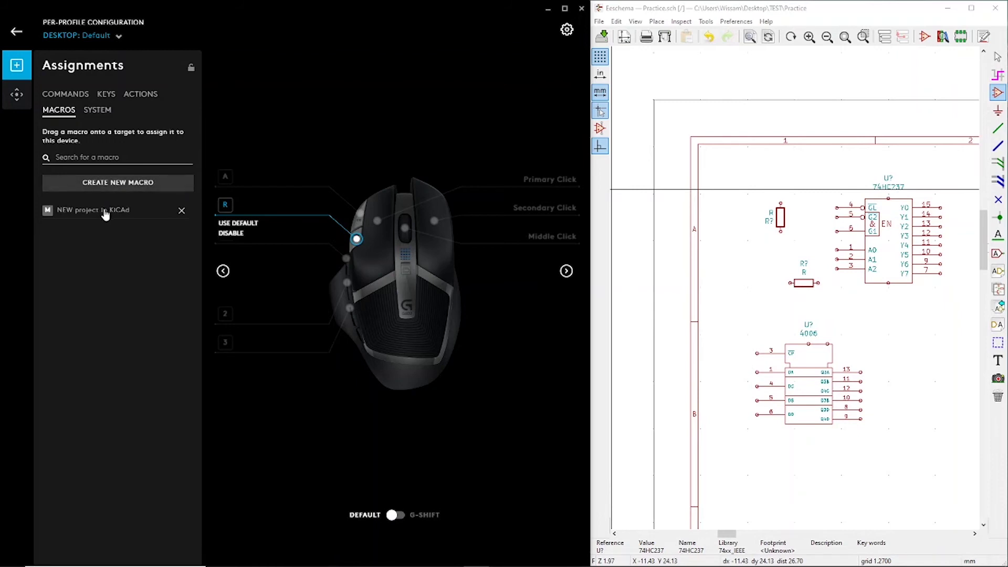
click(181, 217)
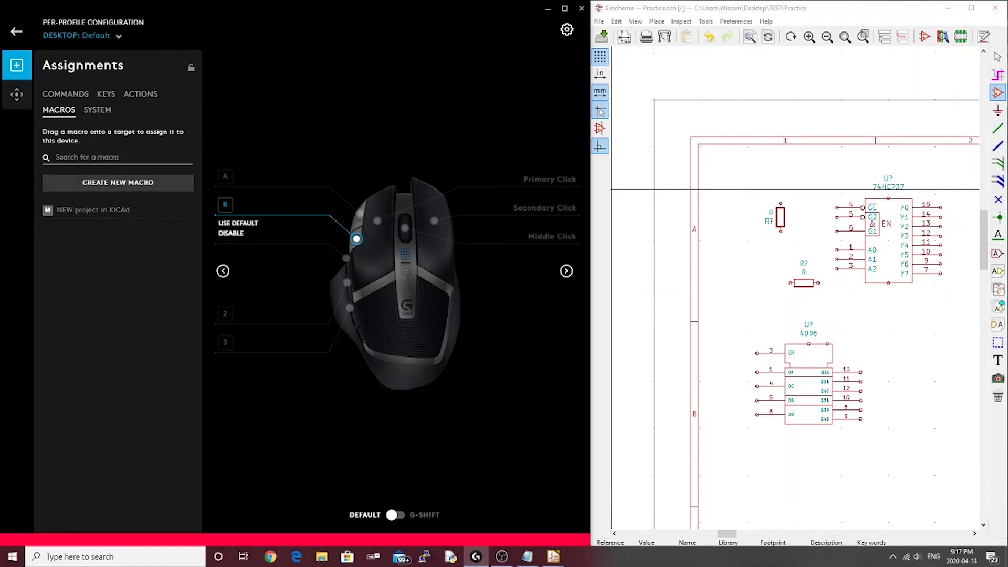
click(567, 550)
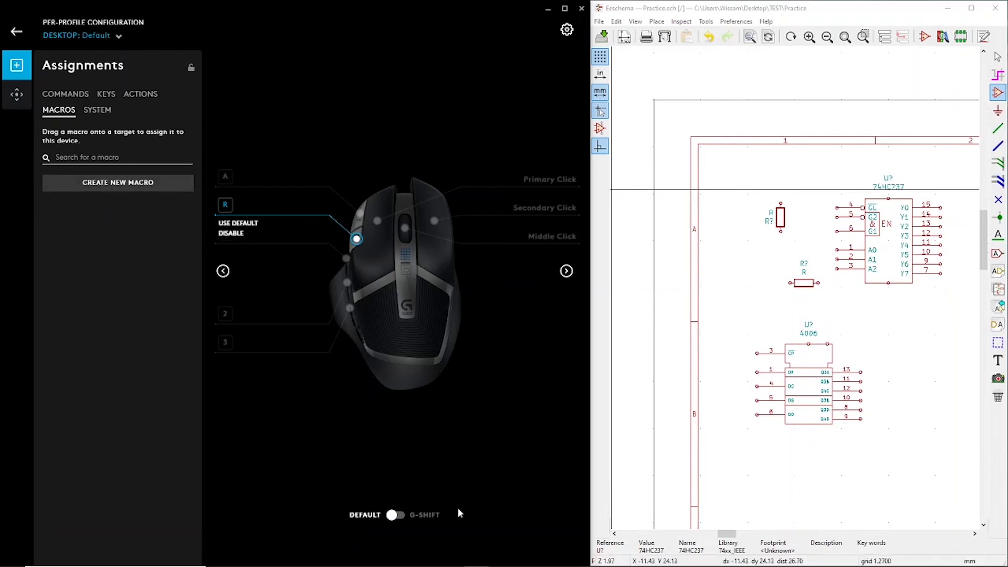
Step: Create a new macro named 'NEW Project' set to No Repeat
click(110, 182)
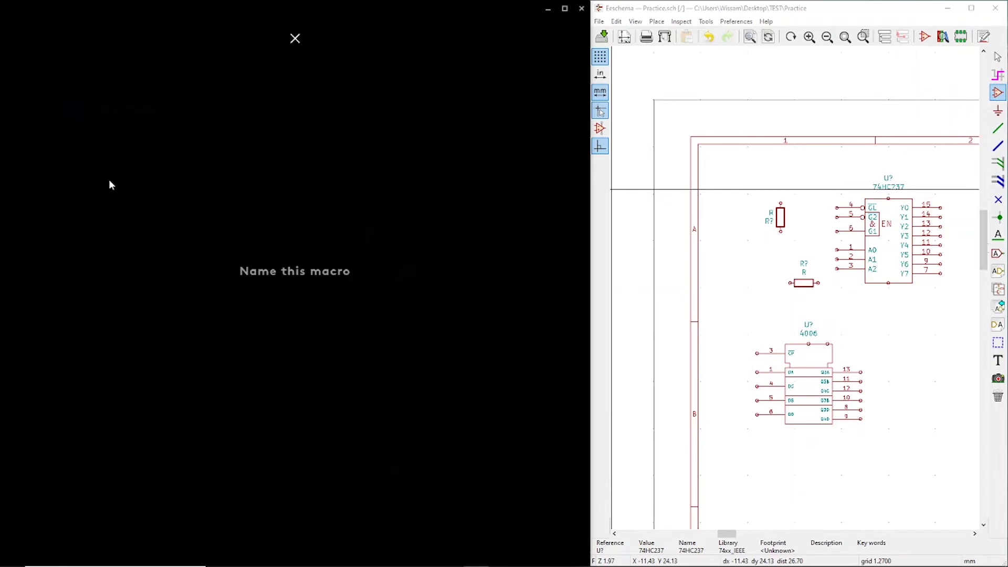
text(N)
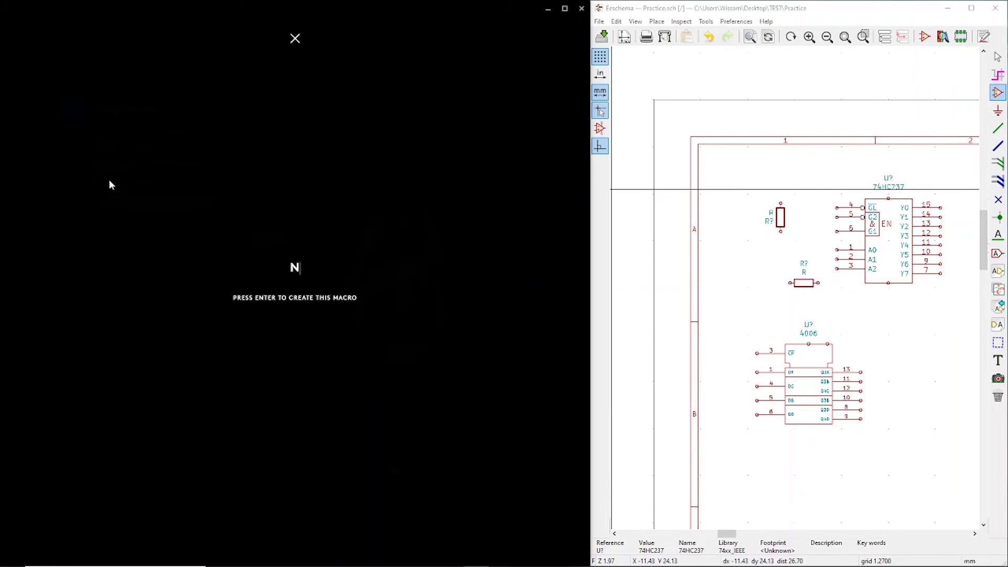
text(EW Projex)
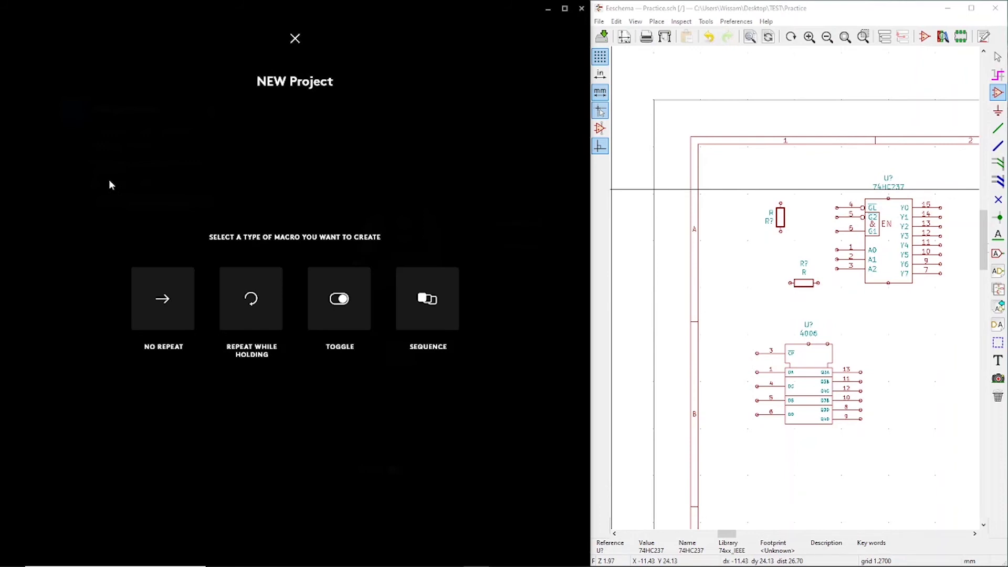
click(152, 292)
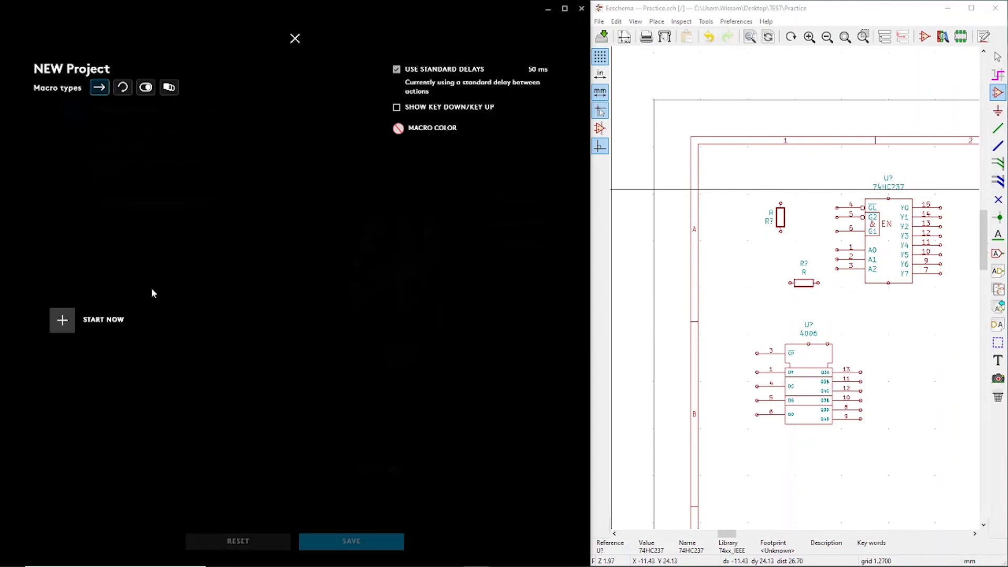
Step: Record the Ctrl+N keystroke as the macro's action
click(70, 324)
click(127, 321)
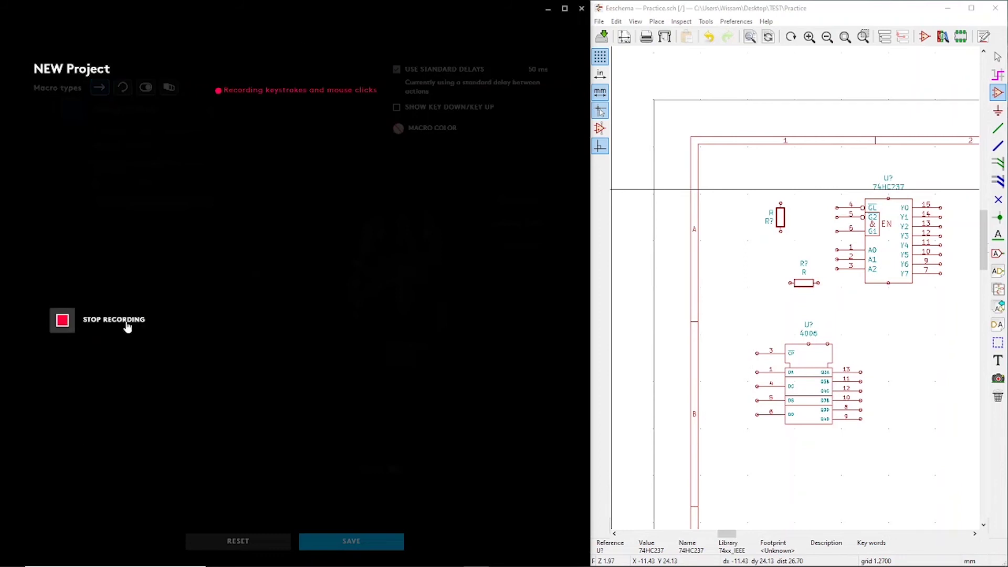
key(ctrl)
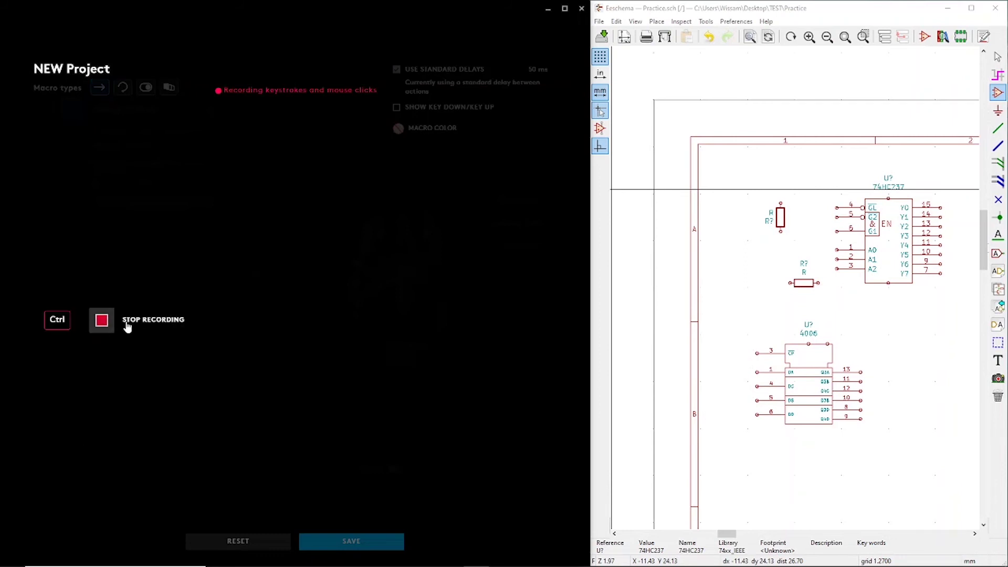
key(ctrl+n)
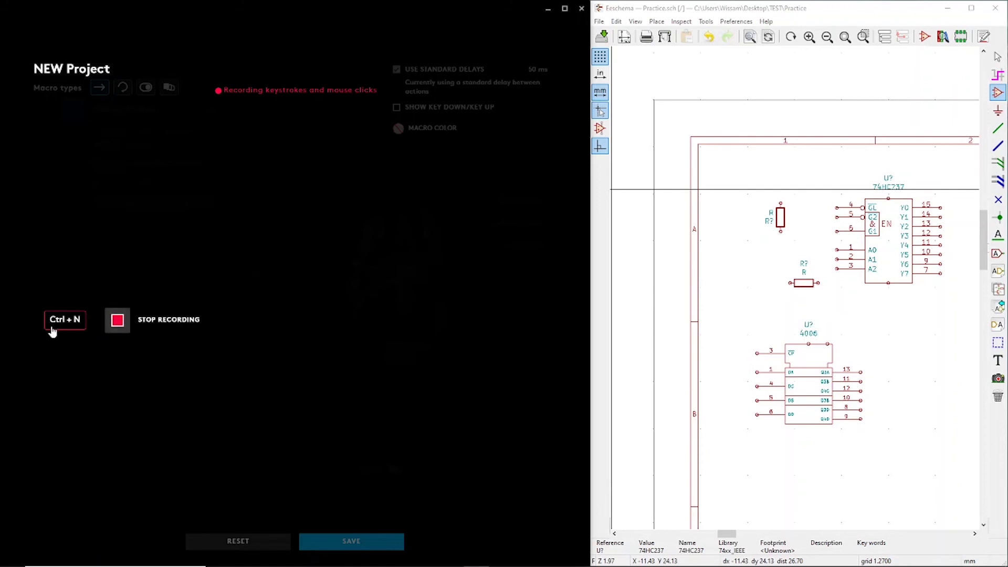
click(140, 325)
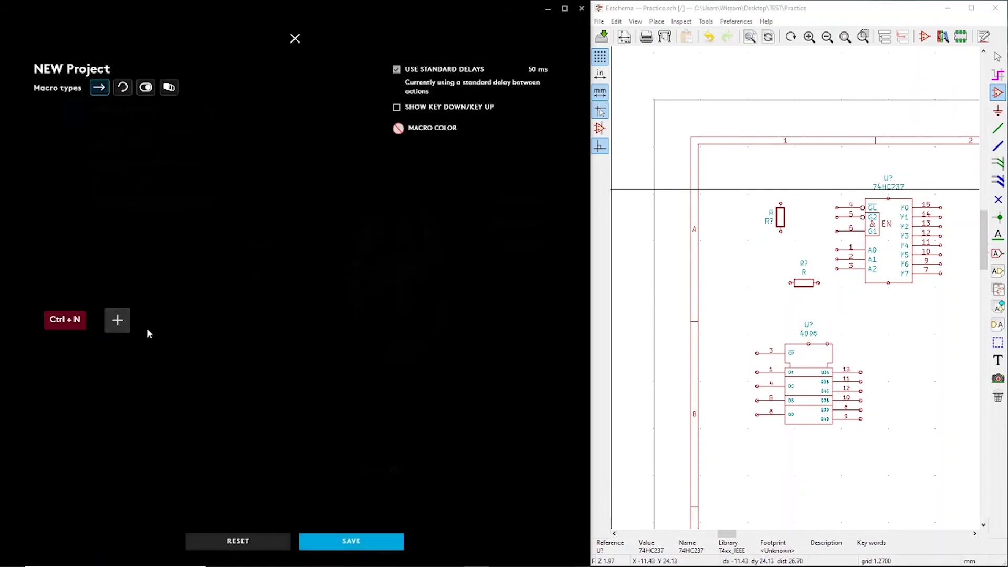
Step: Save the macro and assign 'NEW Project' to the G7 button, replacing Esc
click(353, 543)
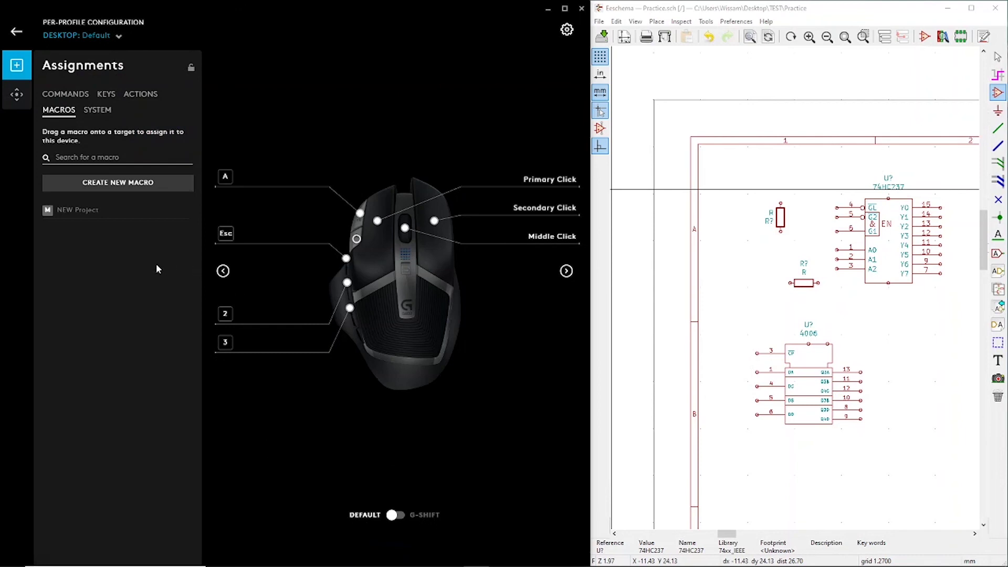
click(346, 259)
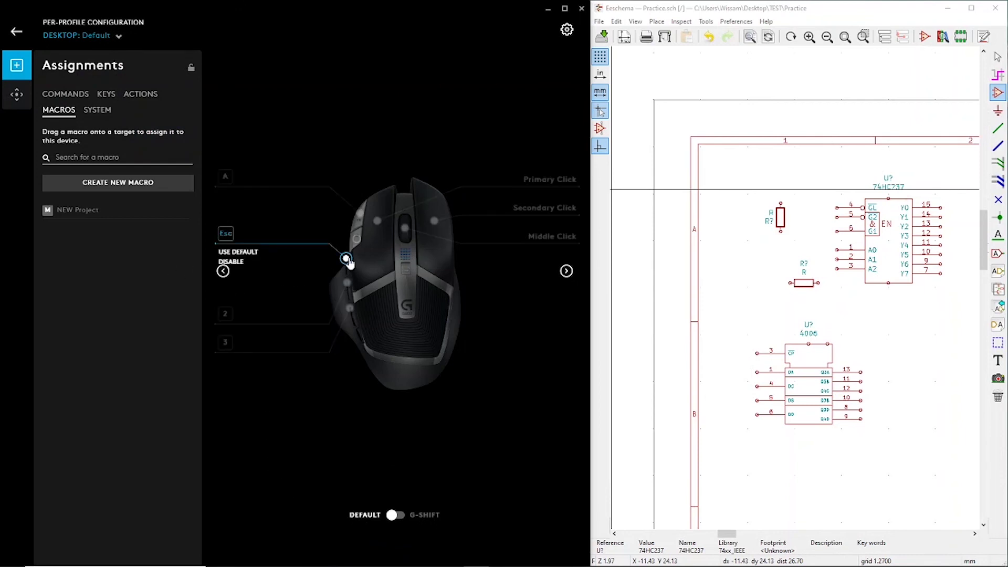
click(95, 215)
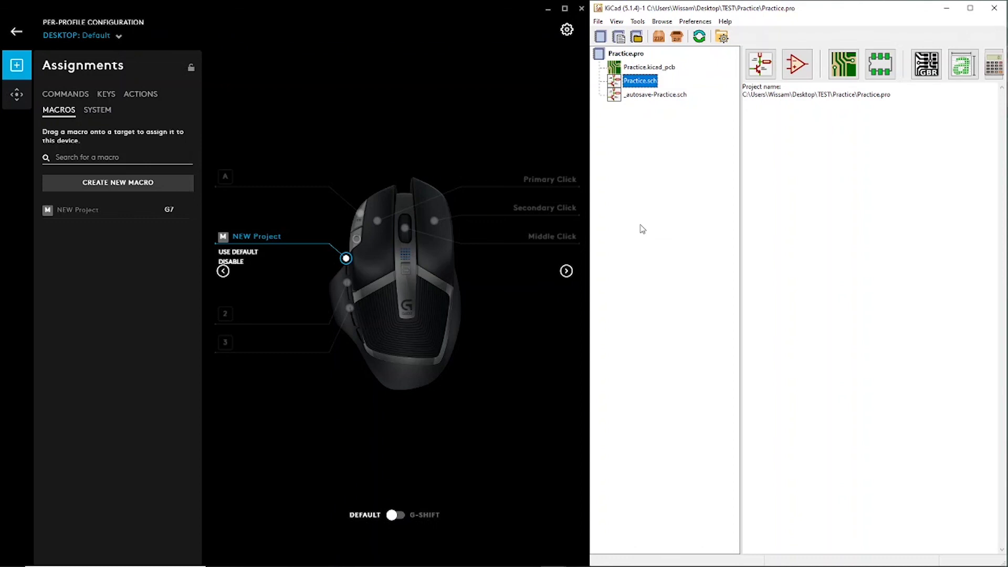
Step: Test the G7 Ctrl+N macro twice in KiCad, closing the Create New Project dialog each time
key(ctrl+n)
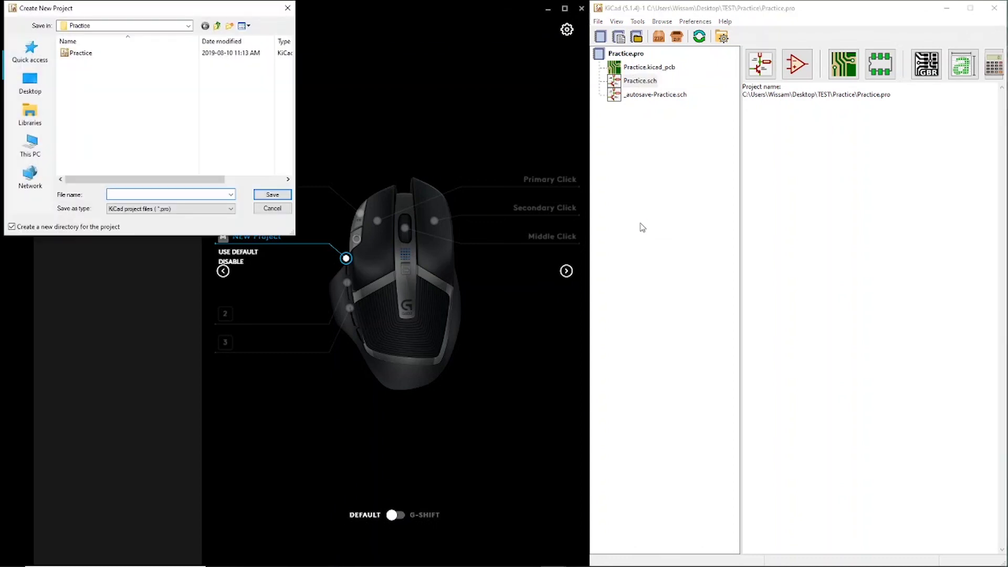
drag(244, 3, 683, 175)
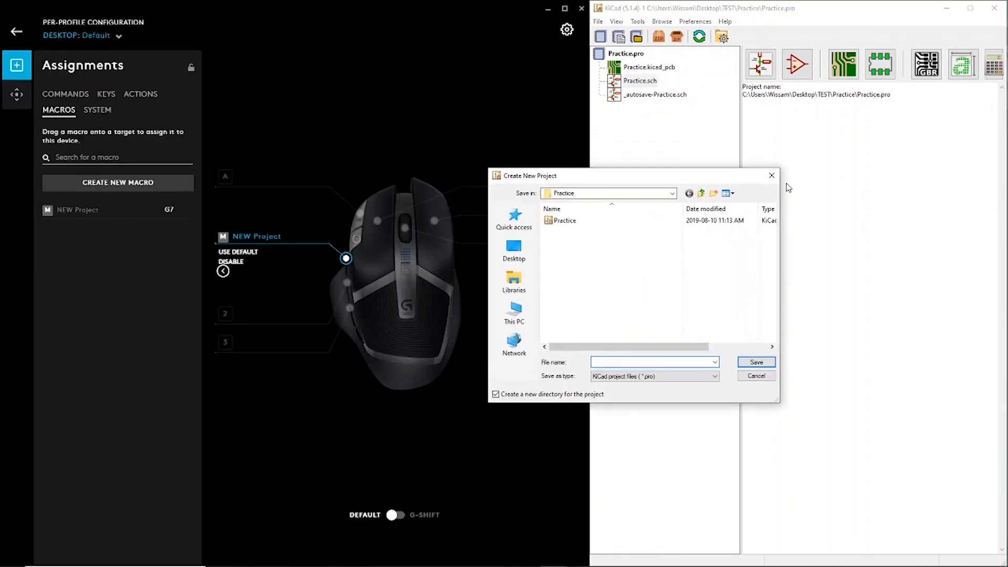
click(772, 177)
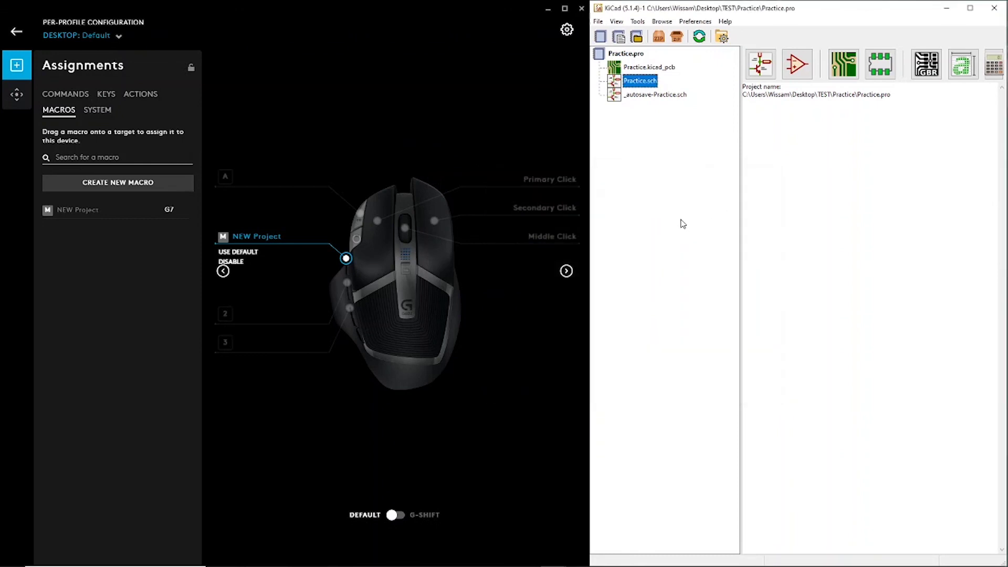
key(ctrl+n)
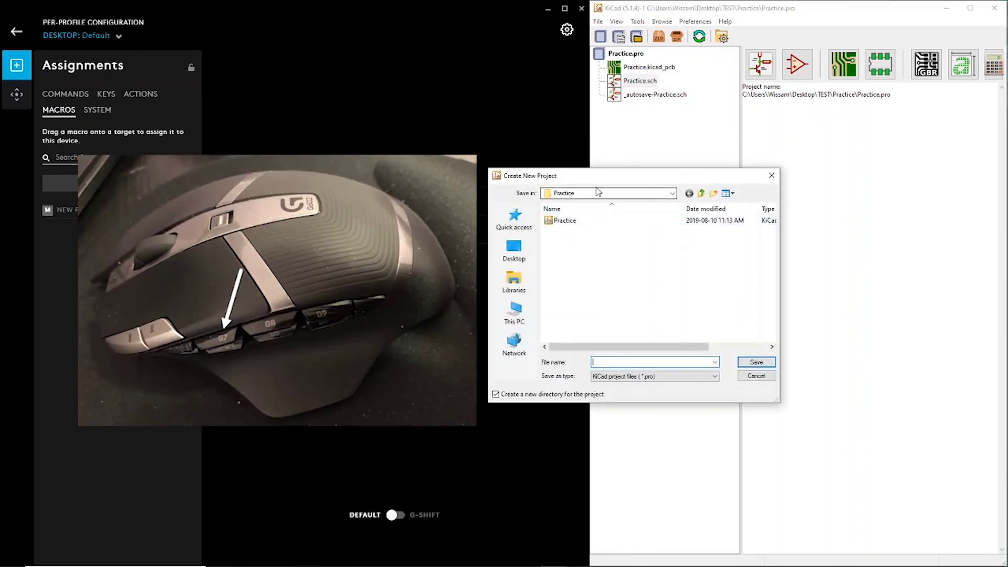
click(772, 176)
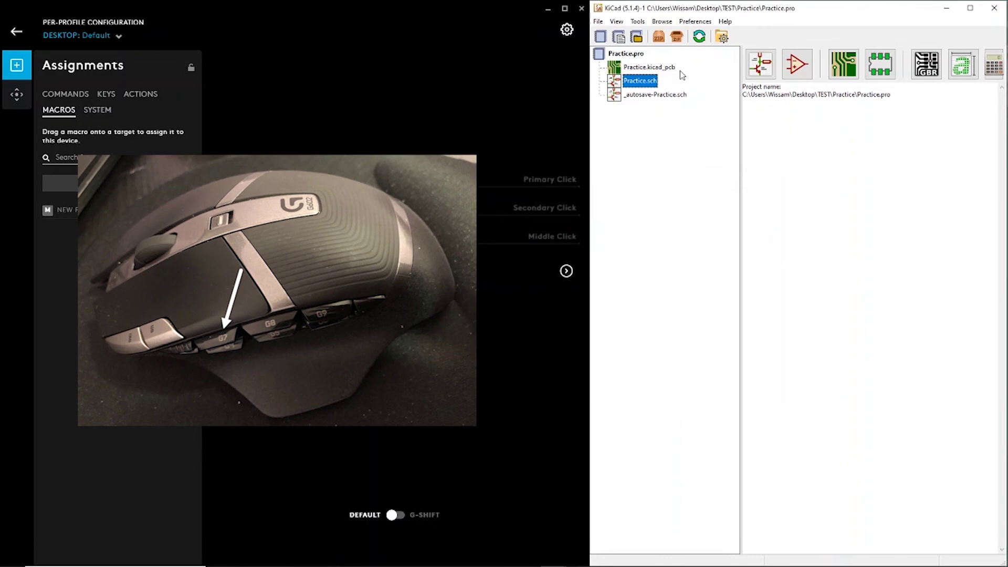